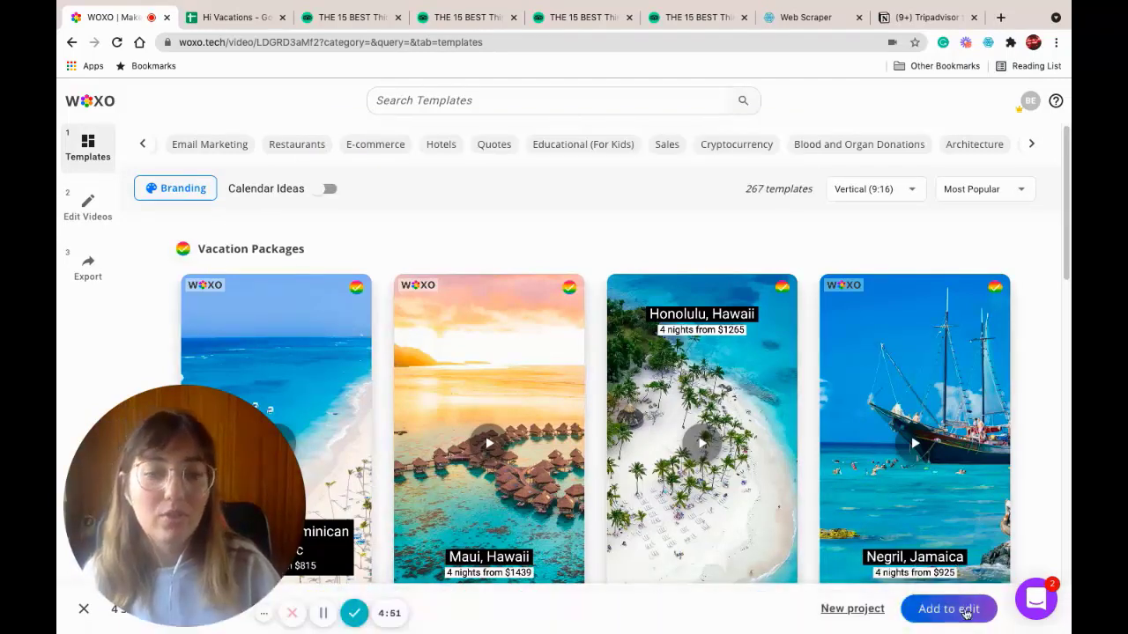
- Start a new WOXO project from the Vacation Packages templates
left_click(857, 608)
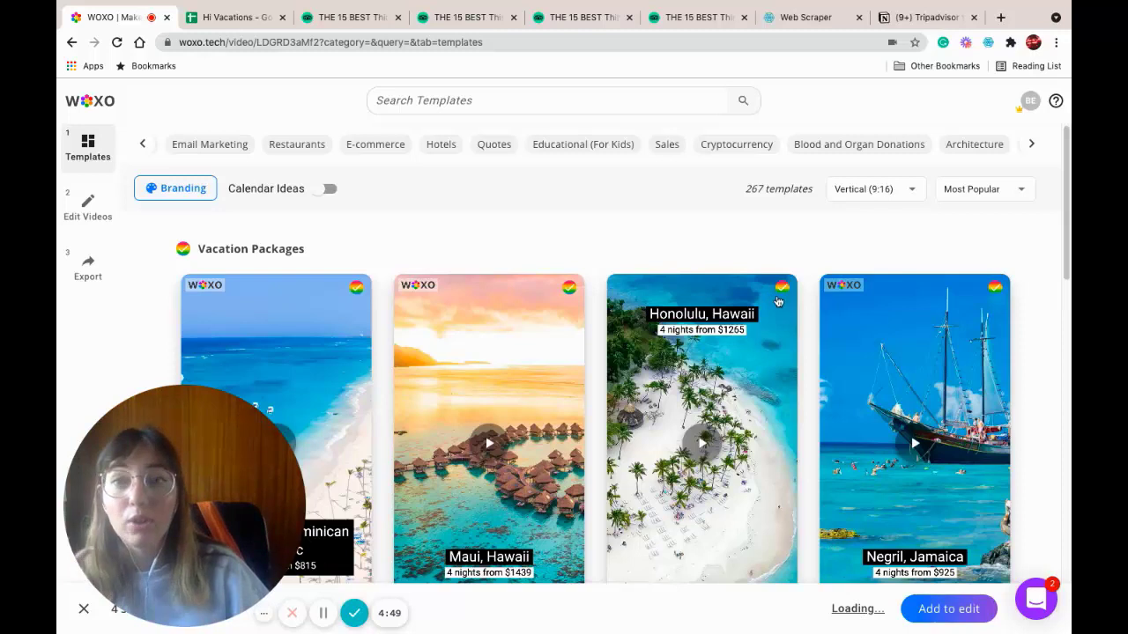
- Switch to the Hi Vacations spreadsheet and scroll across its Media, Title and Text columns
left_click(248, 17)
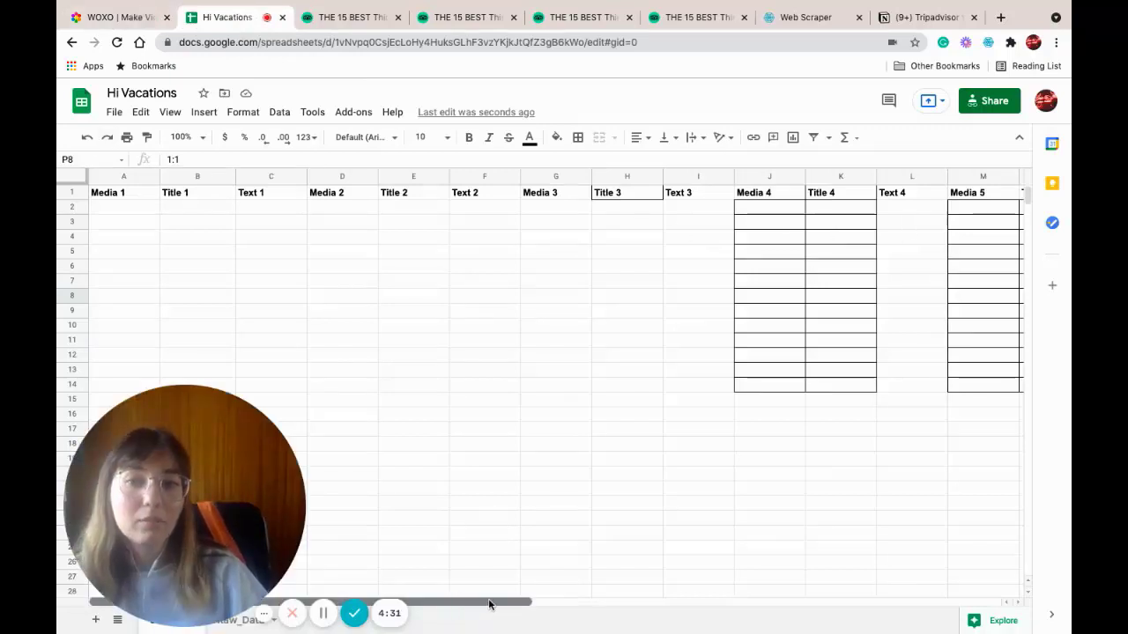
left_click_drag(490, 604, 756, 588)
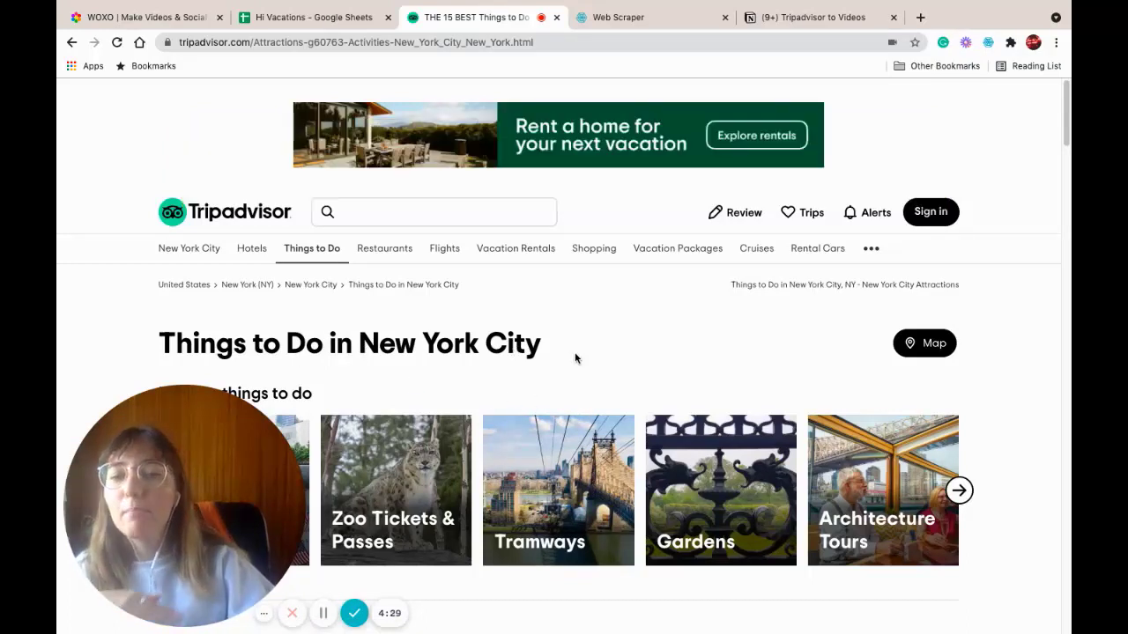
- Browse Tripadvisor's New York City Things to Do page and its Top Attractions
scroll(568, 370, "down", 2)
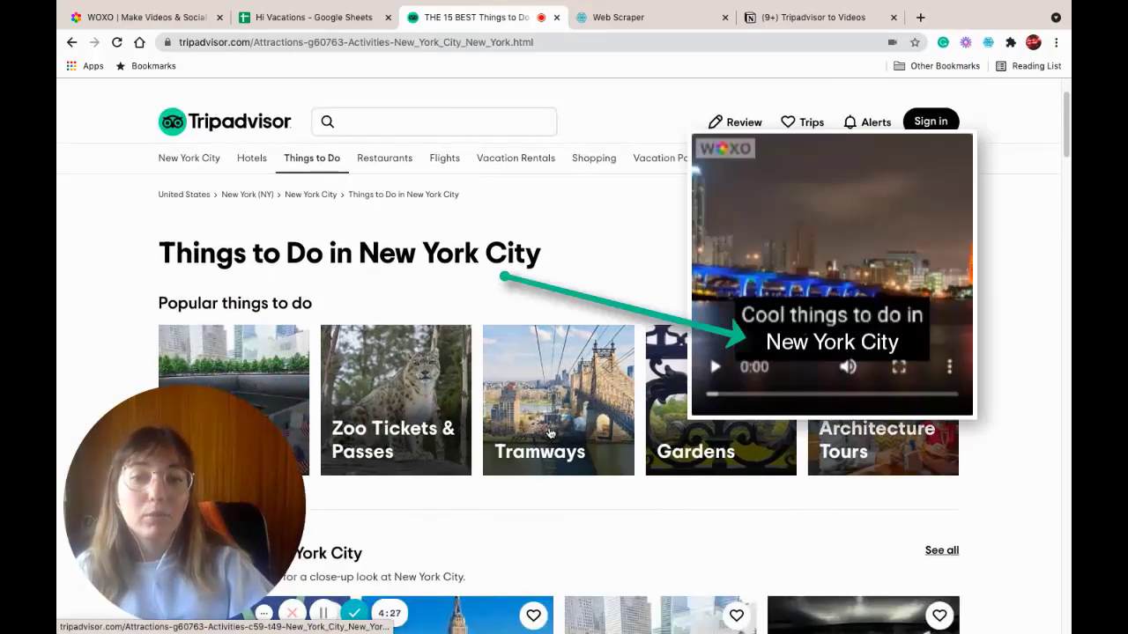
left_click_drag(157, 253, 559, 260)
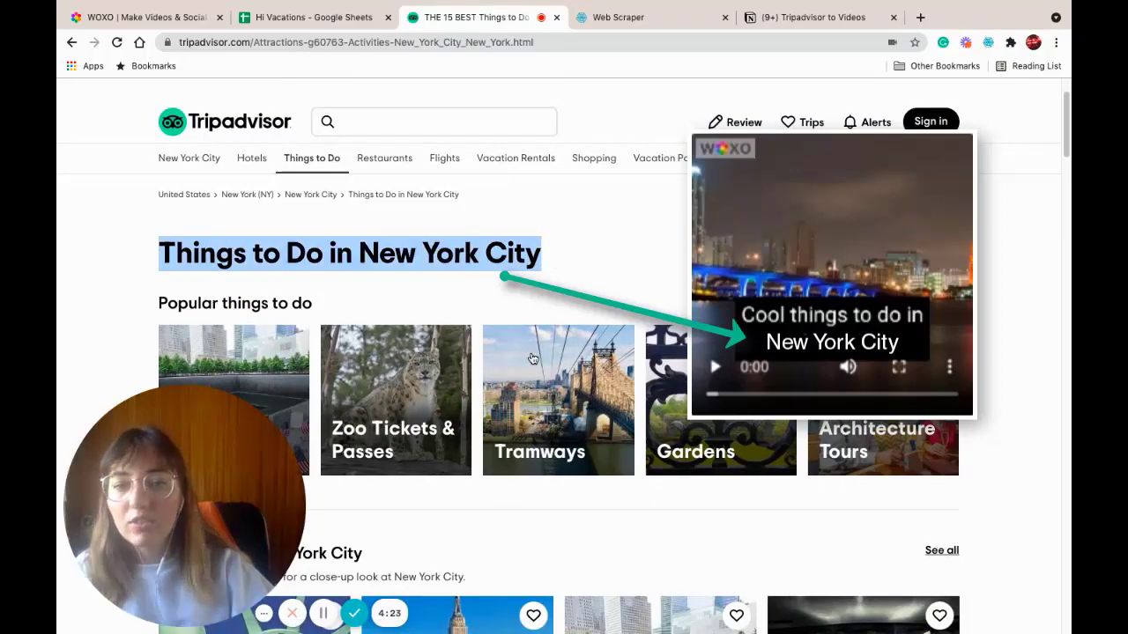
scroll(532, 358, "down", 10)
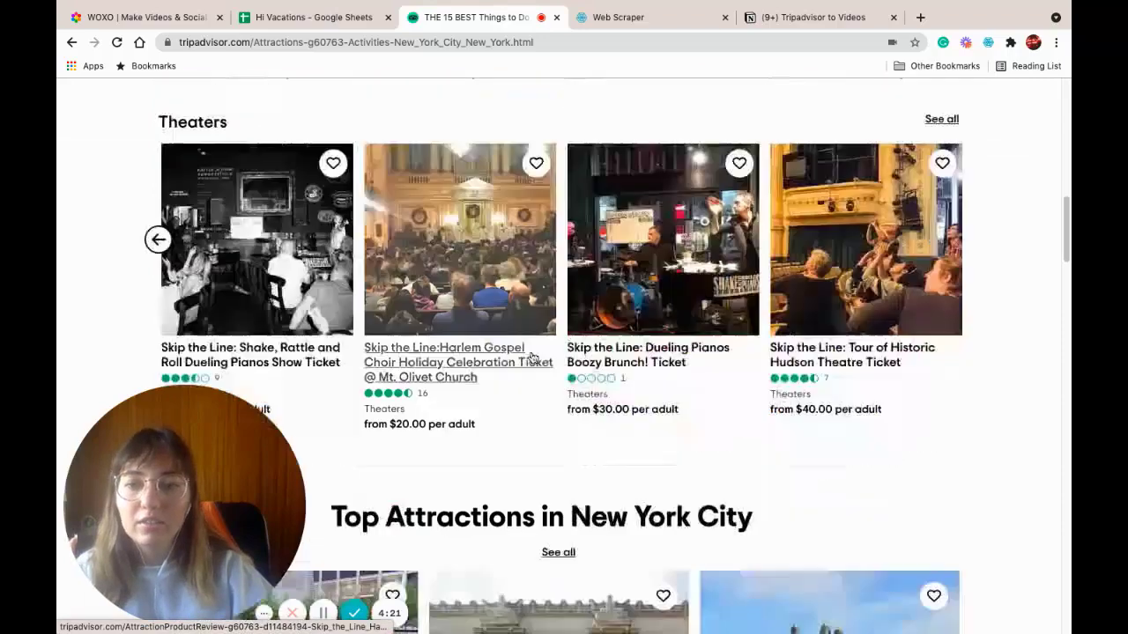
scroll(532, 358, "down", 5)
scroll(340, 187, "up", 2)
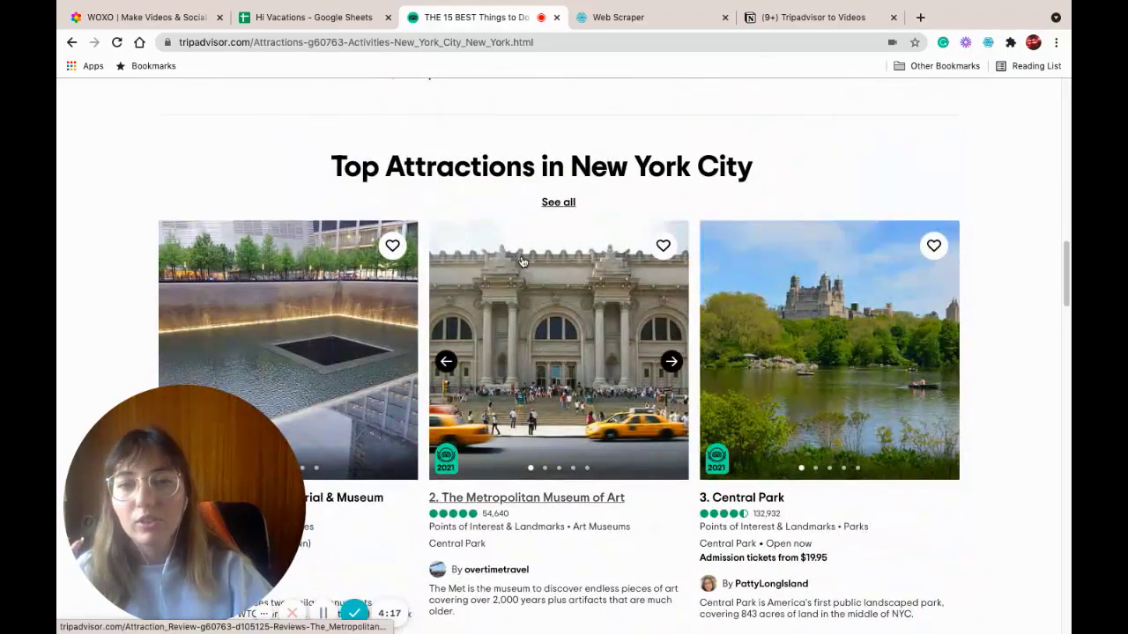
scroll(522, 264, "down", 2)
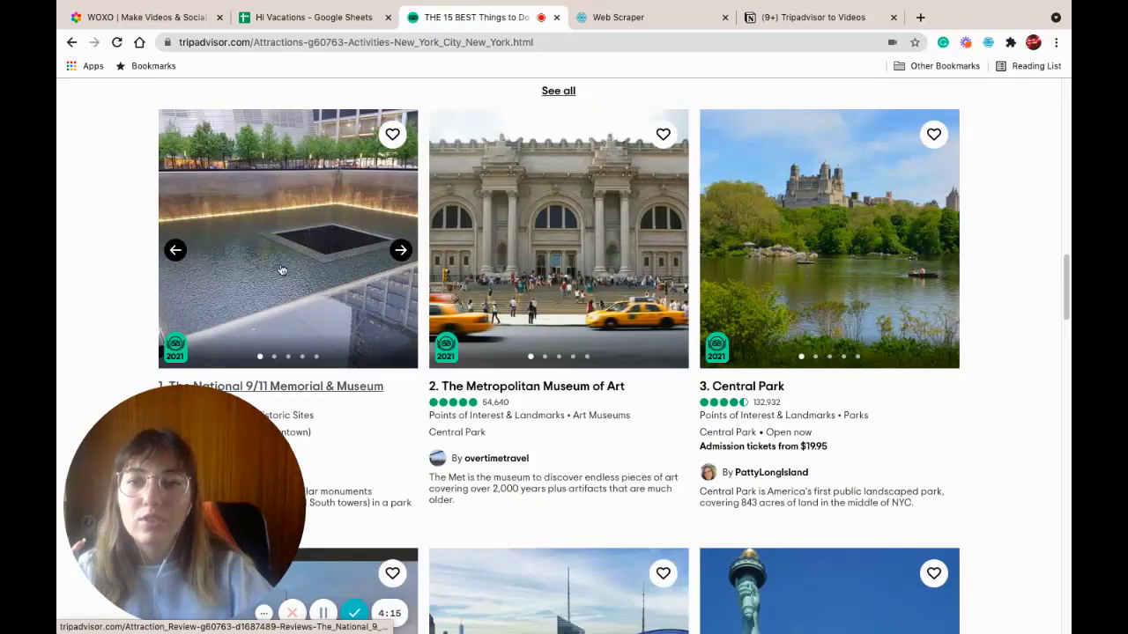
scroll(352, 361, "down", 2)
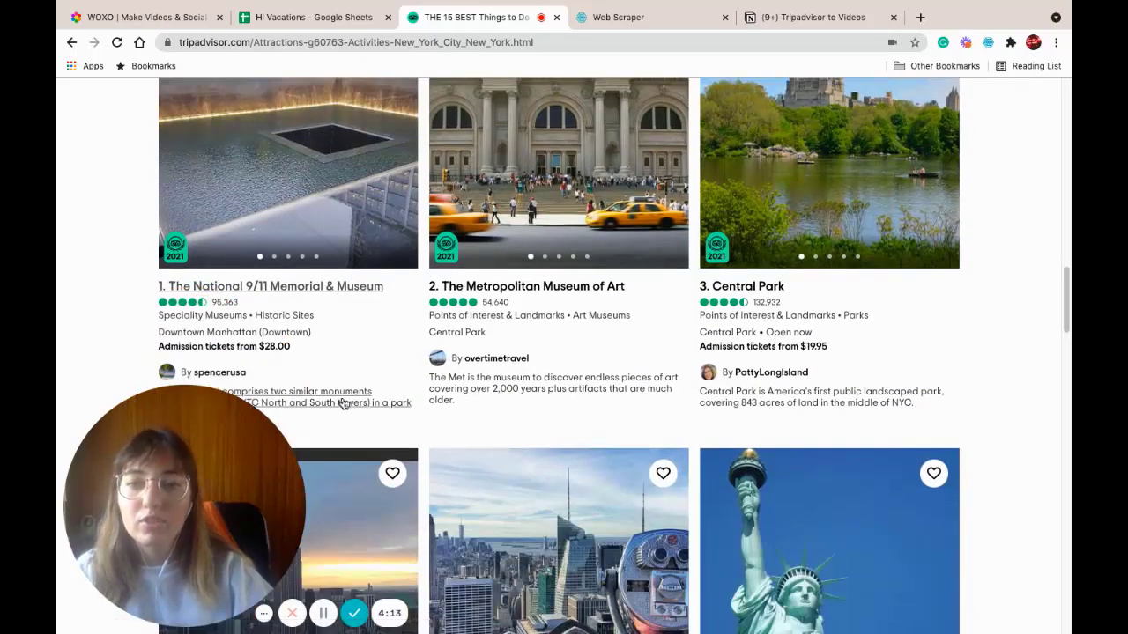
scroll(343, 397, "down", 1)
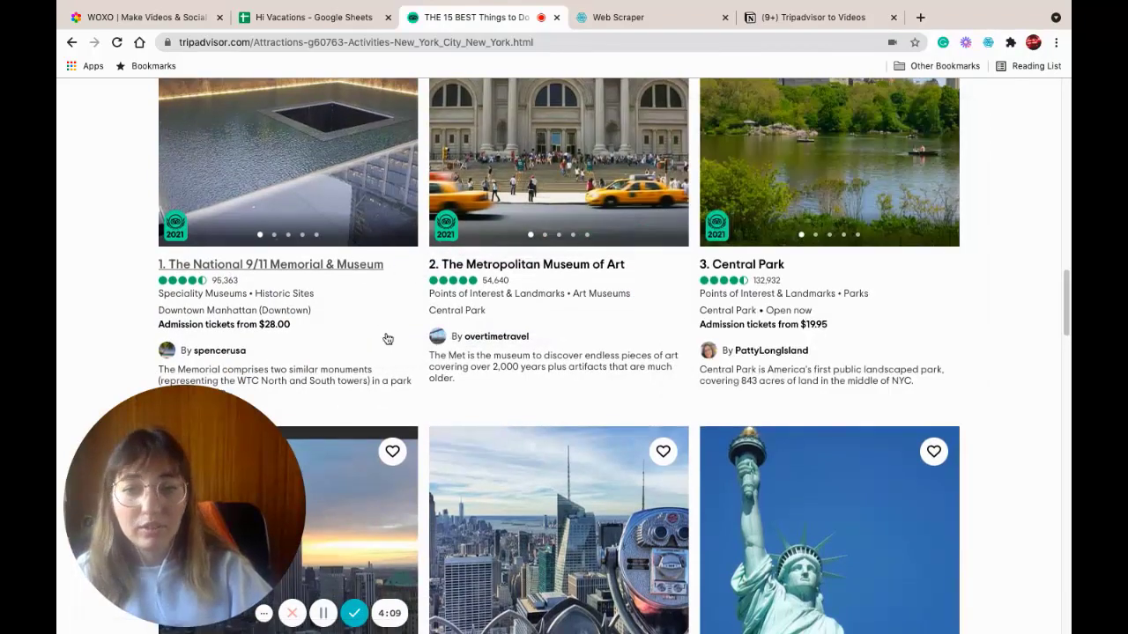
scroll(388, 339, "up", 5)
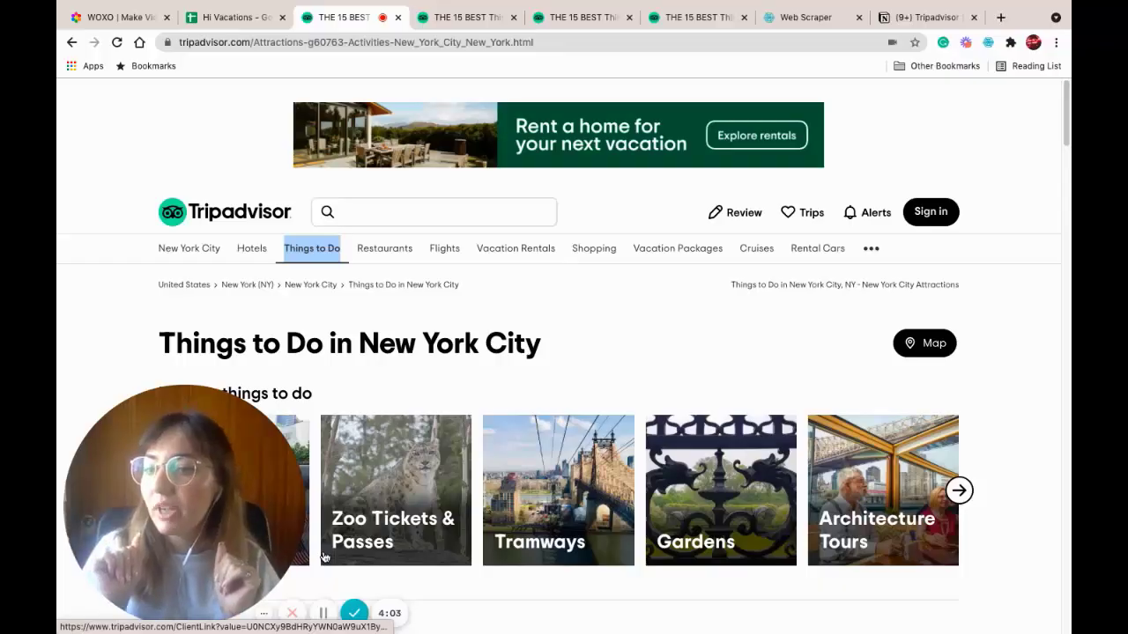
left_click(809, 18)
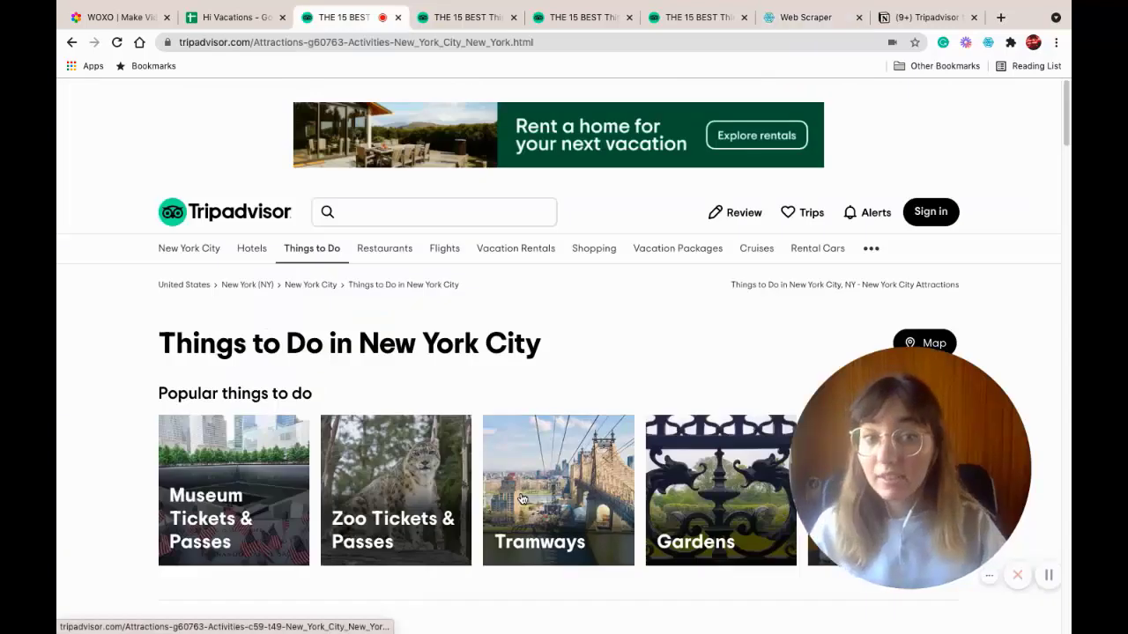
- Open Web Scraper in DevTools and choose to import a new sitemap
right_click(441, 347)
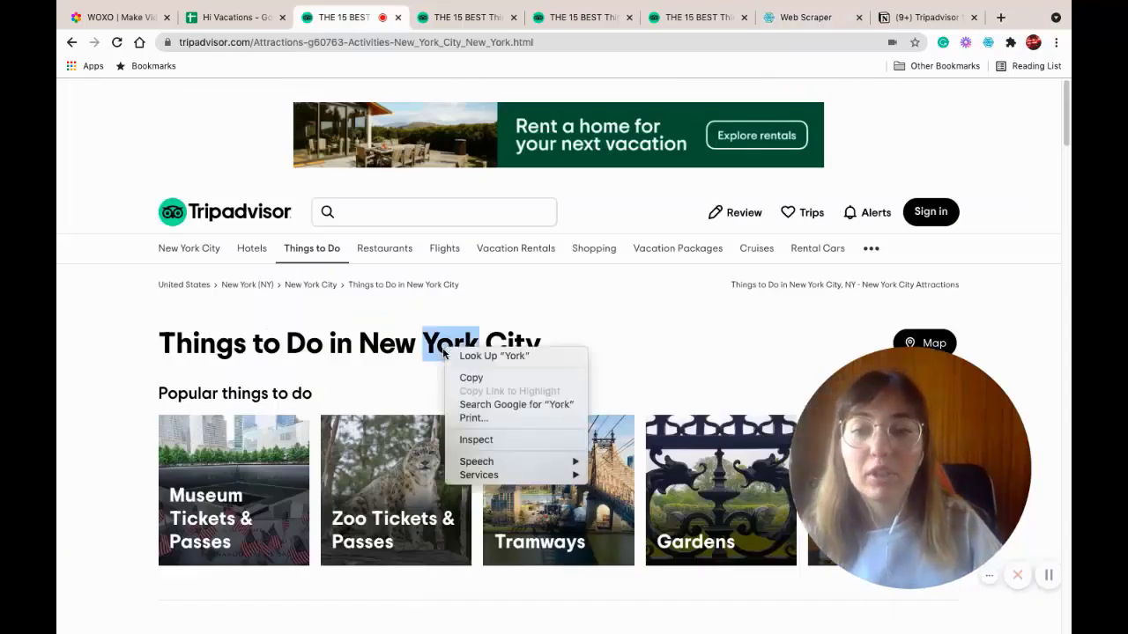
key("Escape")
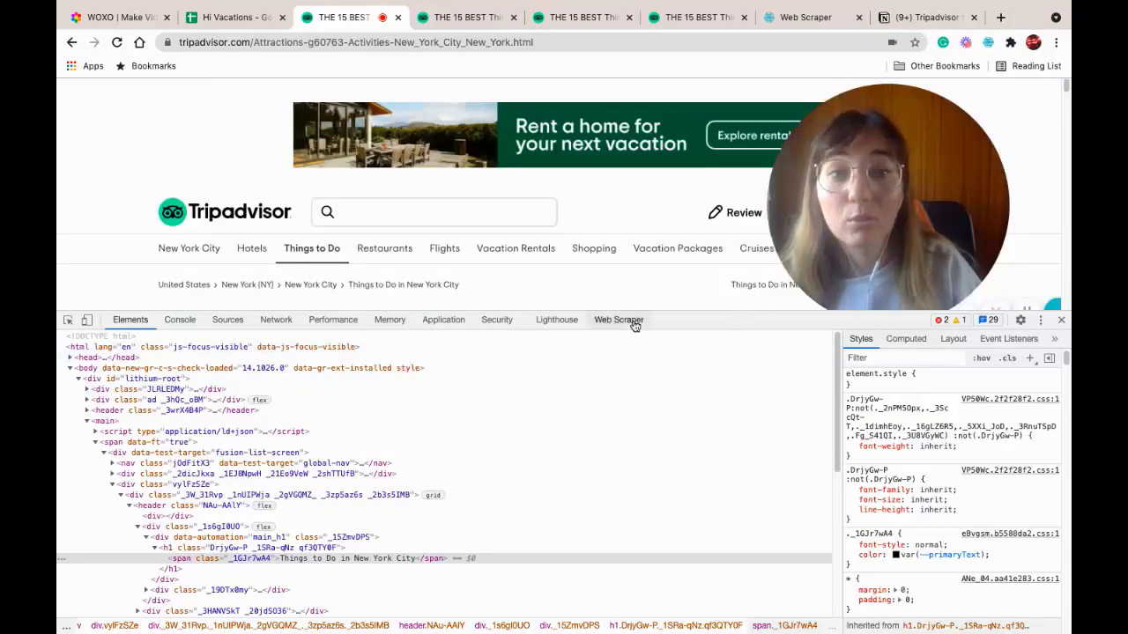
left_click(630, 322)
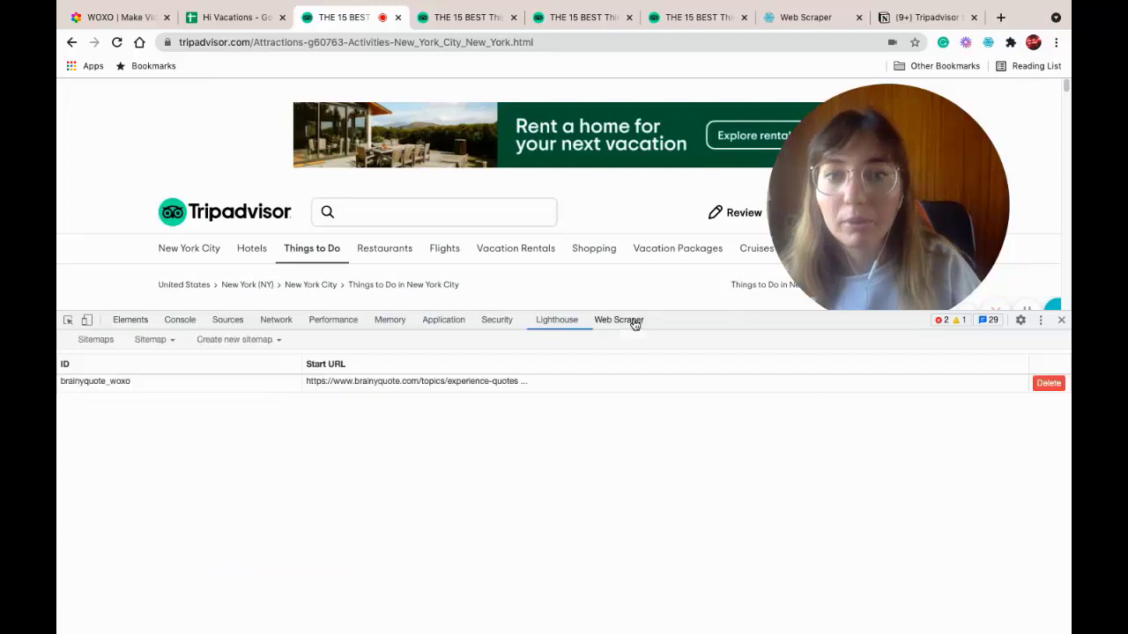
left_click(205, 341)
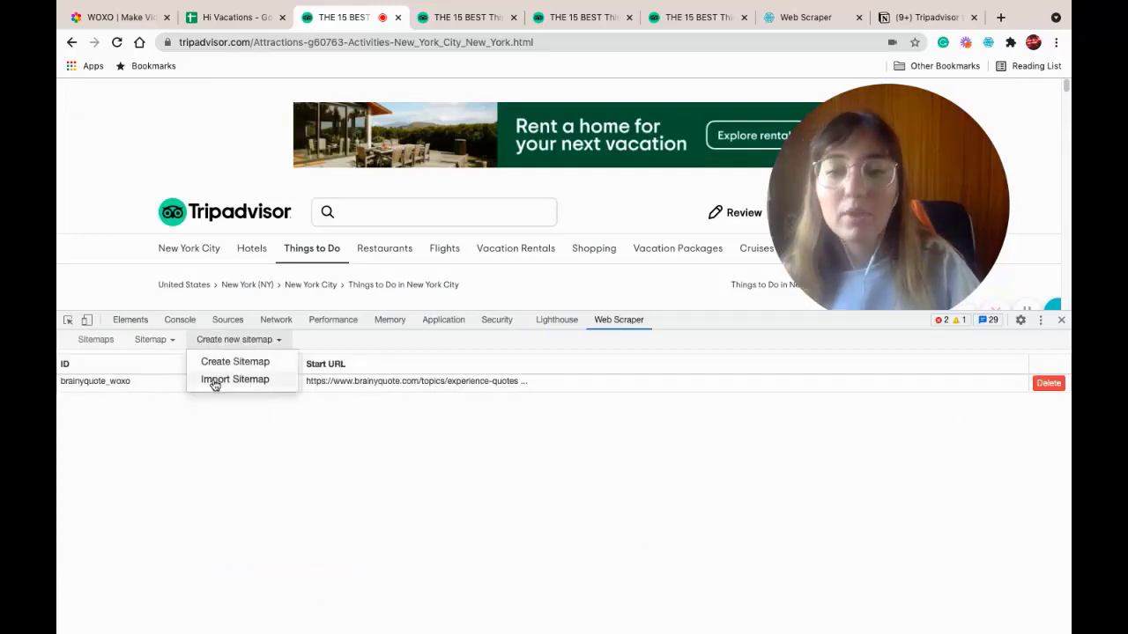
left_click(213, 380)
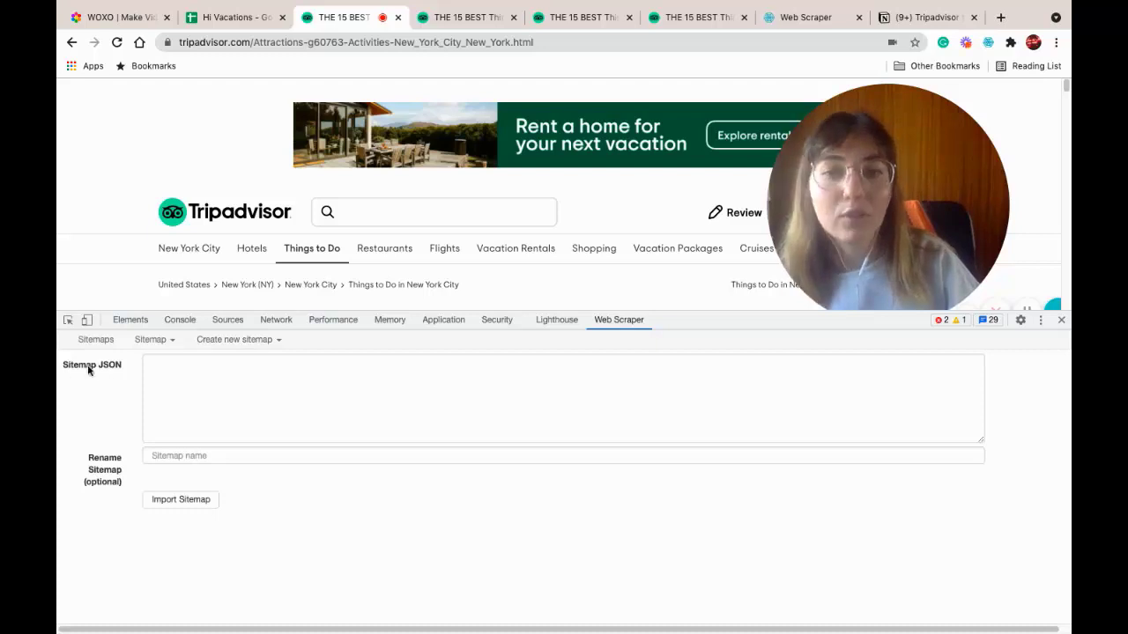
- Paste the sitemap JSON, name it tripadvisor, and import it
left_click(905, 19)
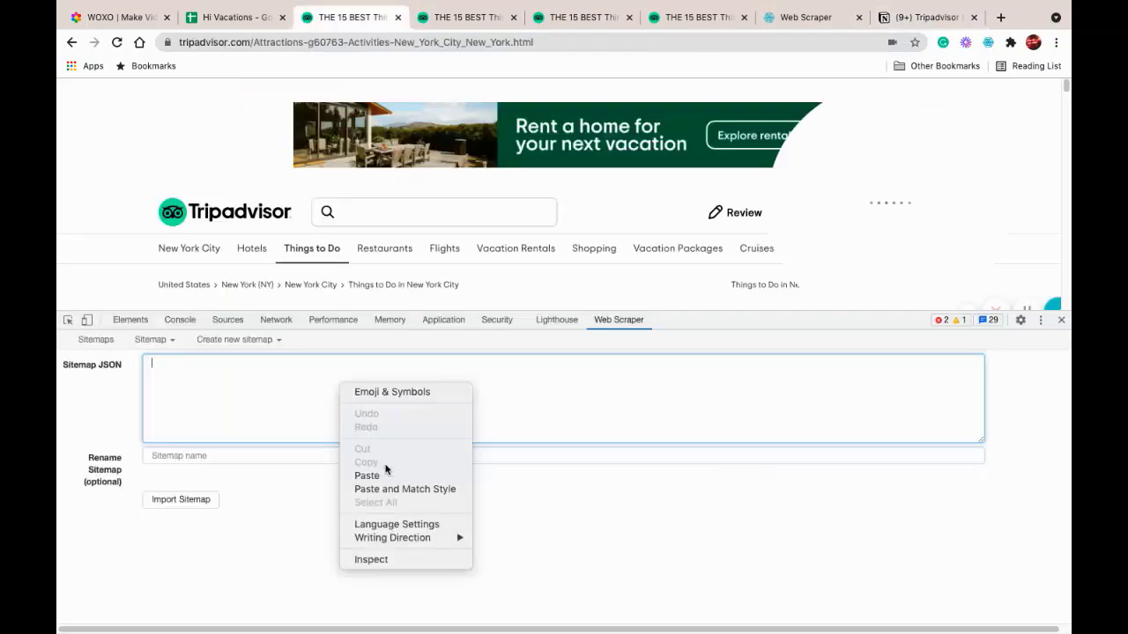
left_click(370, 472)
left_click(194, 457)
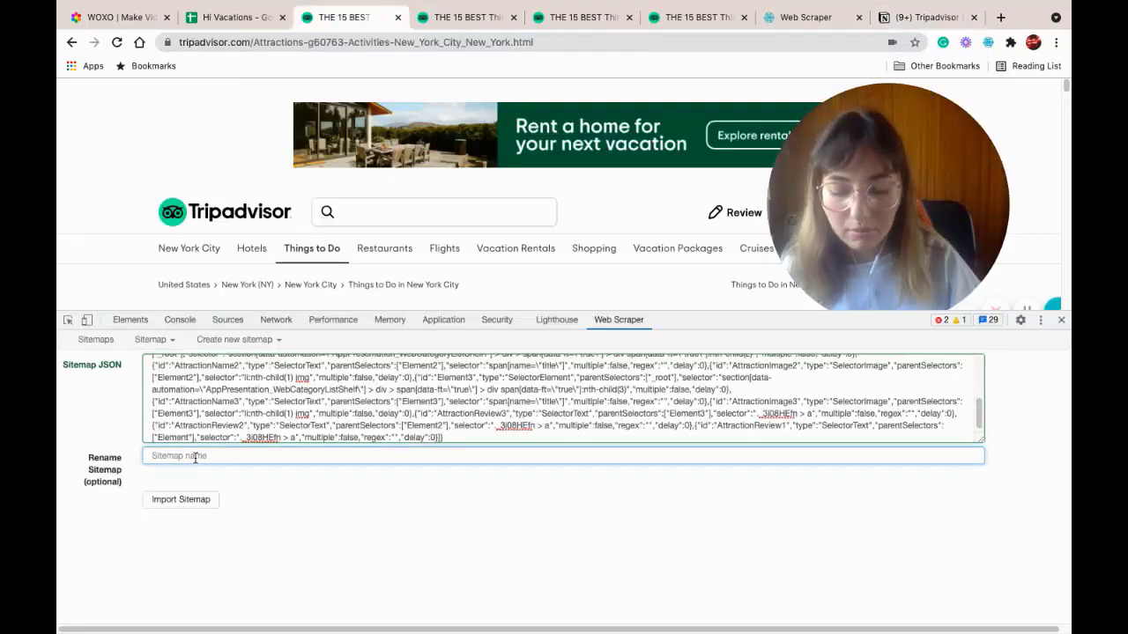
type("tripadvis")
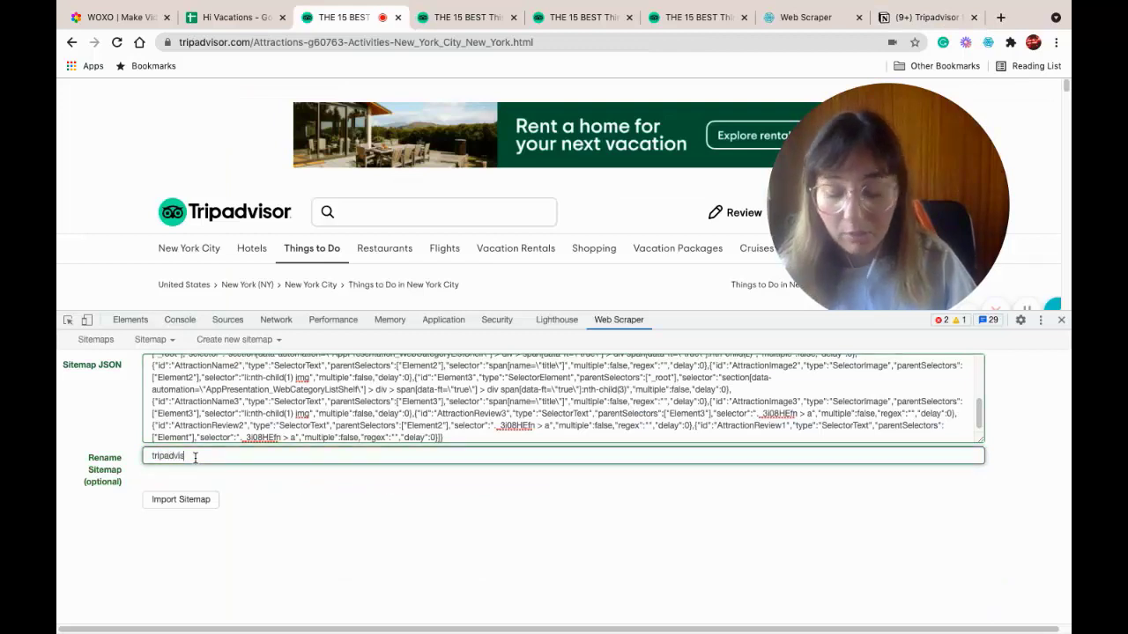
type("or")
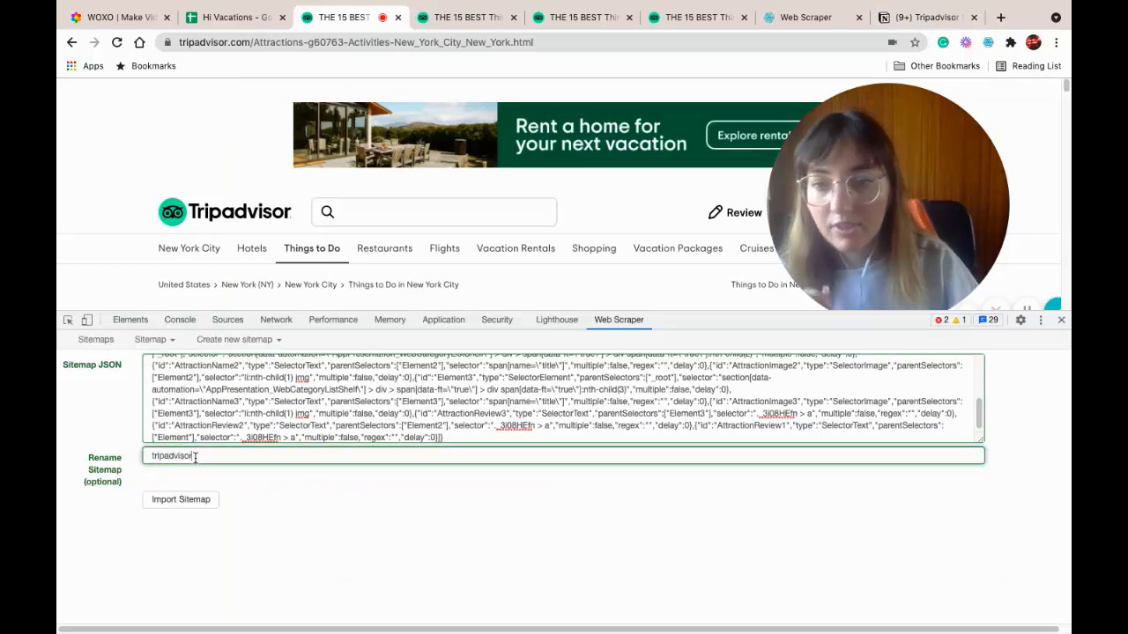
left_click(158, 499)
left_click(84, 342)
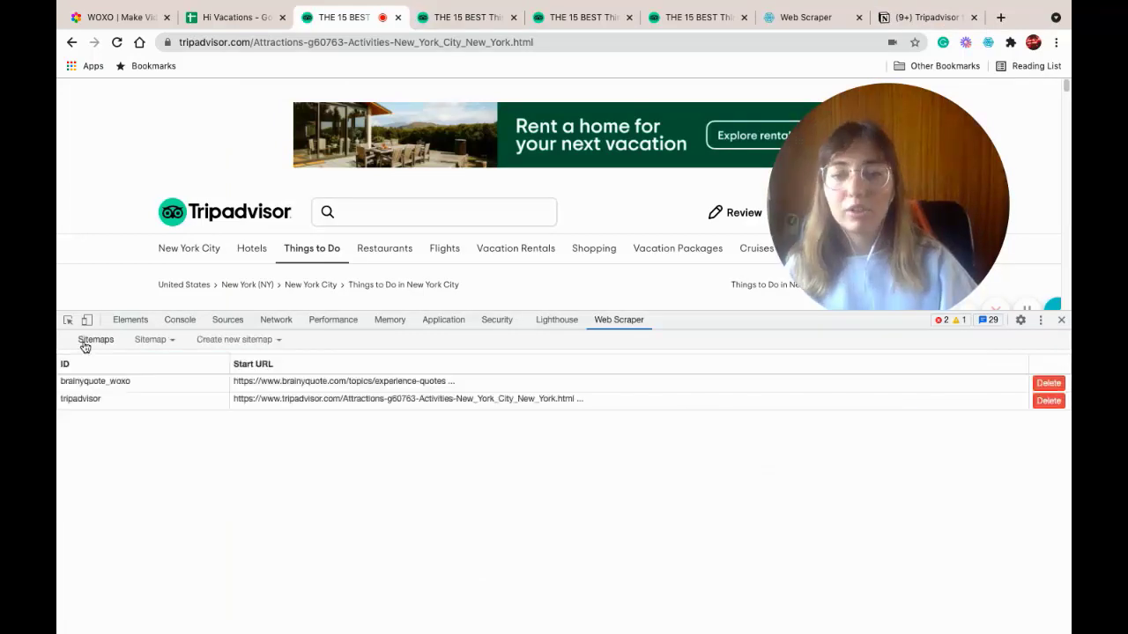
- In the tripadvisor sitemap metadata, add Buenos Aires, Moscow and São Paulo start URLs and save
left_click(134, 404)
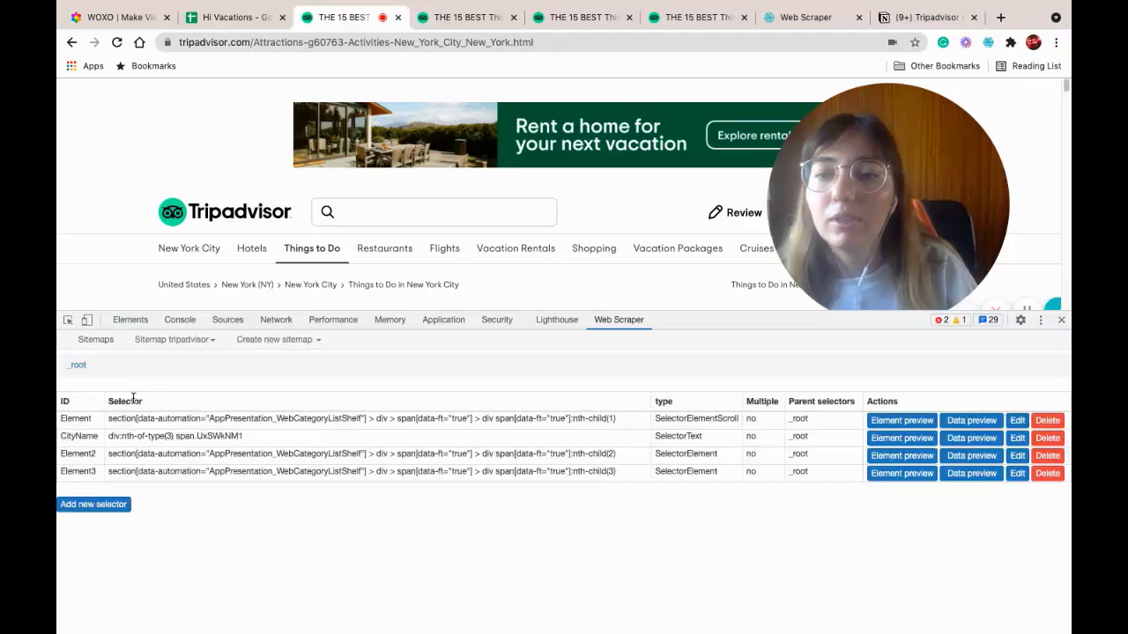
left_click(208, 340)
left_click(208, 398)
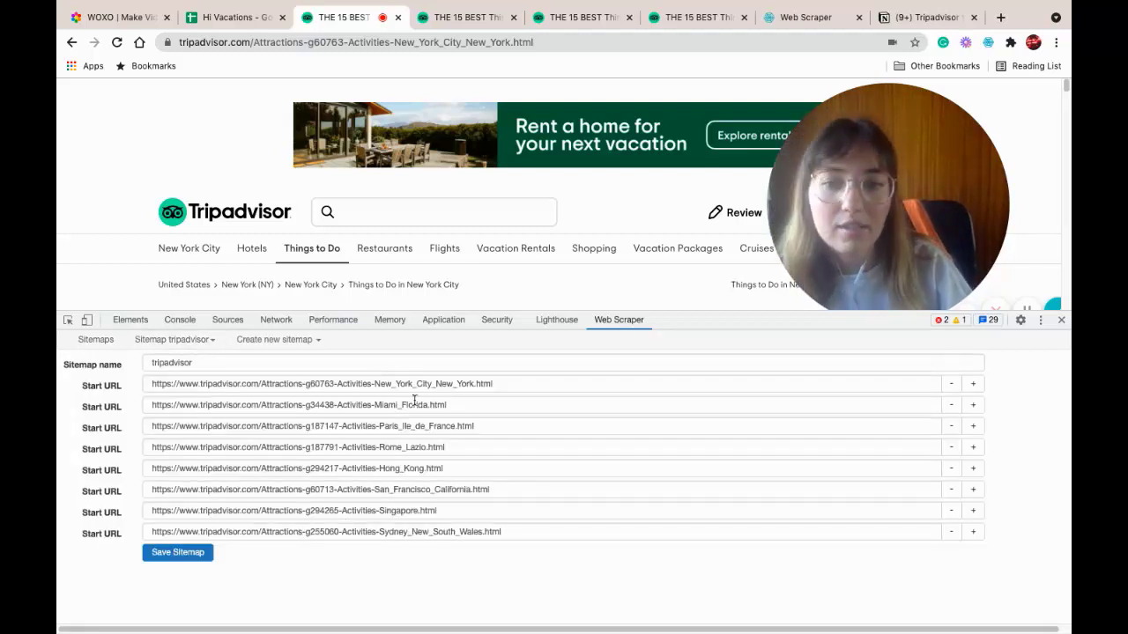
left_click(973, 531)
left_click(972, 552)
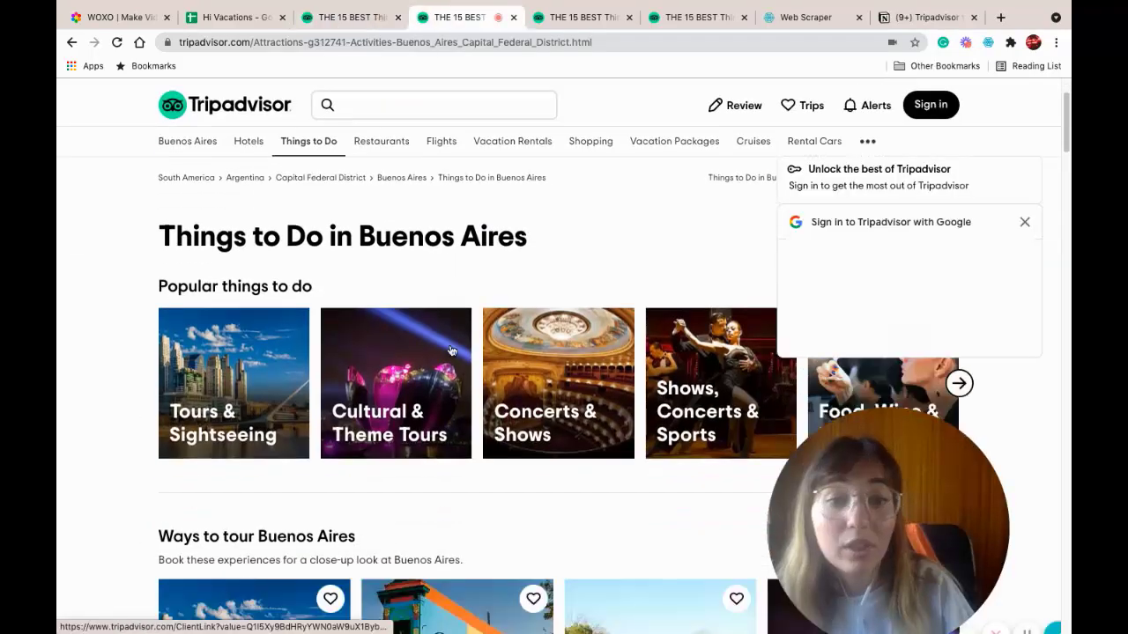
scroll(452, 351, "down", 3)
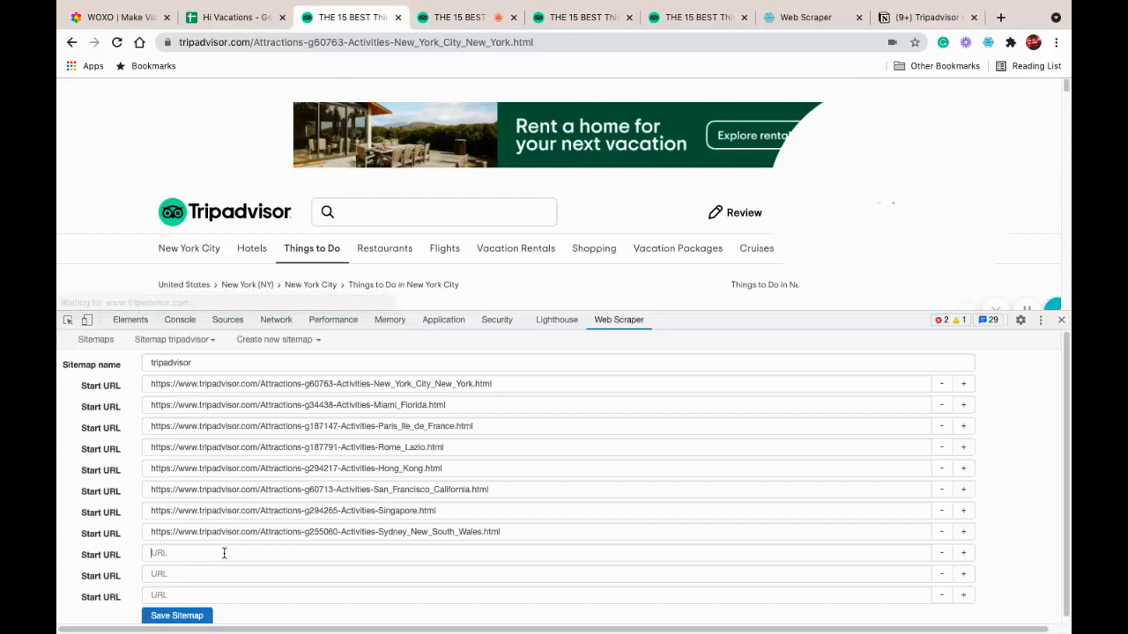
left_click(224, 553)
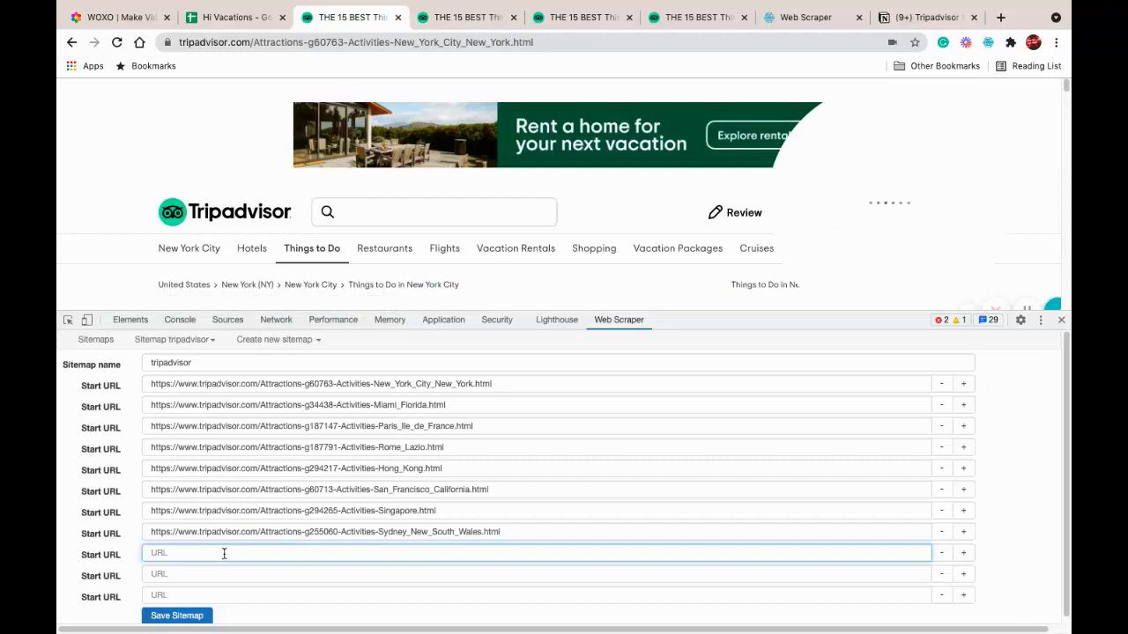
type("https://www.tripadvisor.com/Attractions-g312741-Activities-Buenos_Aires_Capital_Federal_District.html")
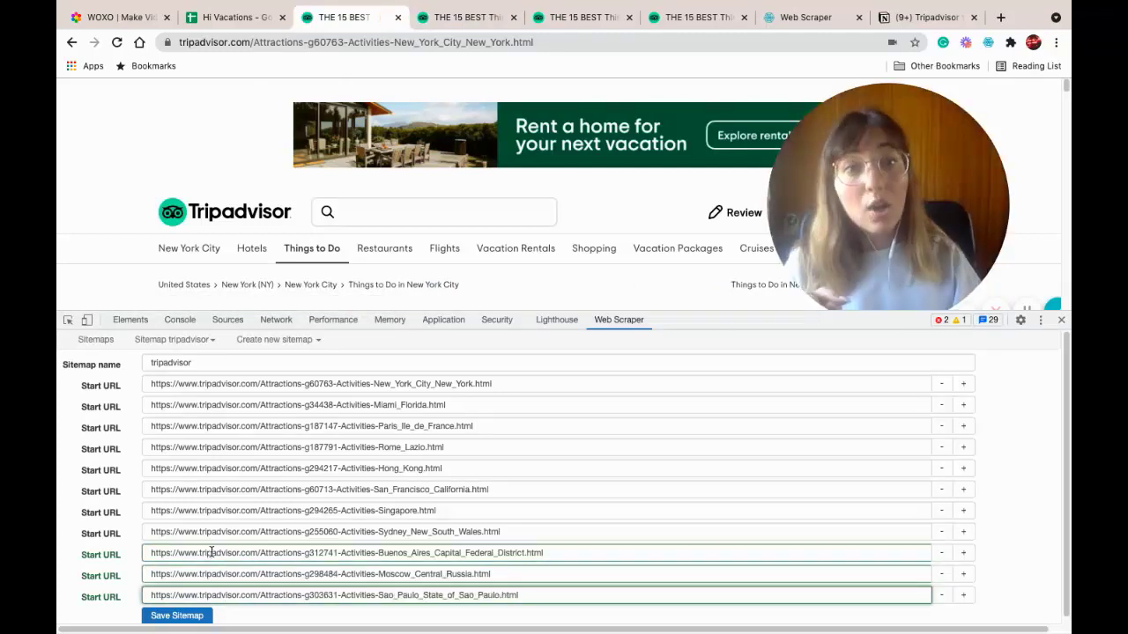
left_click(184, 621)
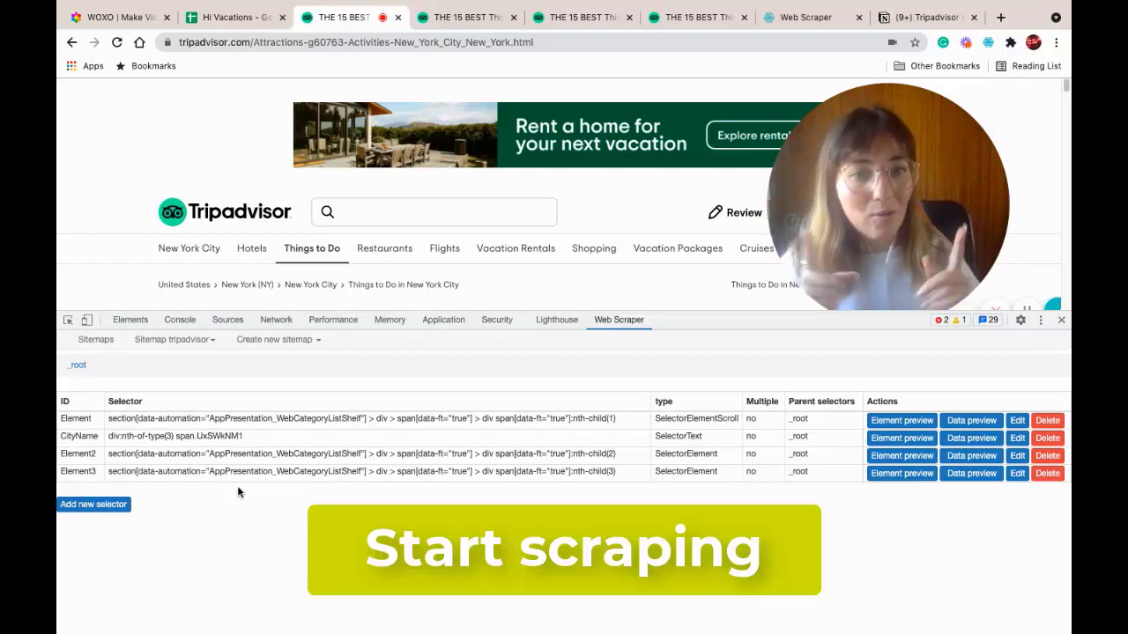
- Scrape with the tripadvisor sitemap, then refresh to show the scraped data table
left_click(192, 340)
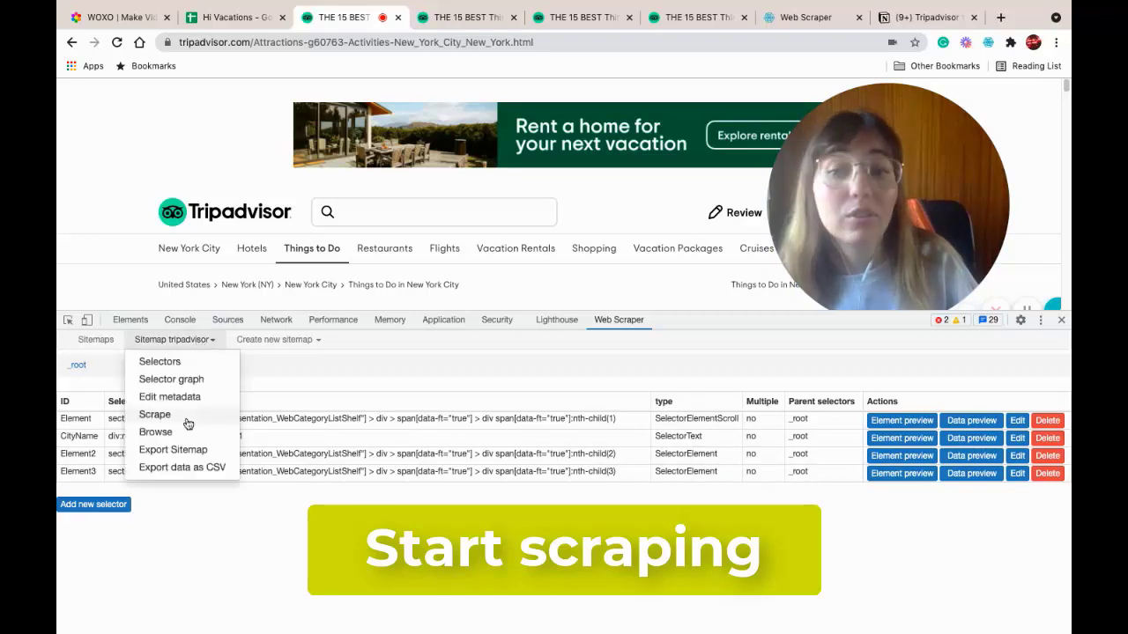
left_click(155, 414)
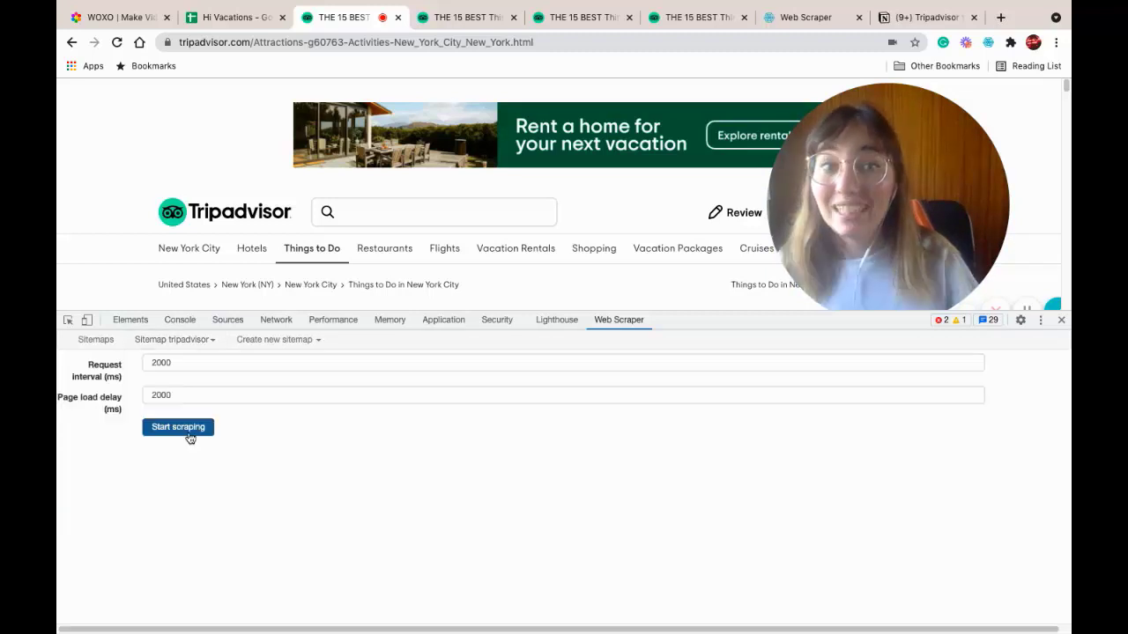
left_click(188, 433)
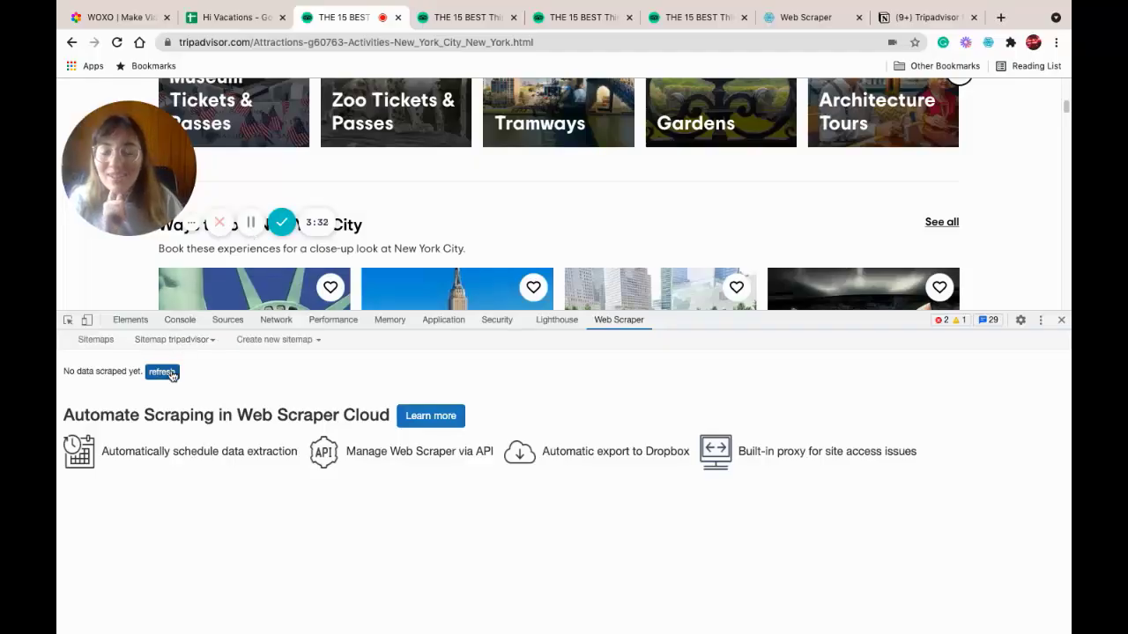
left_click(170, 370)
scroll(251, 429, "down", 5)
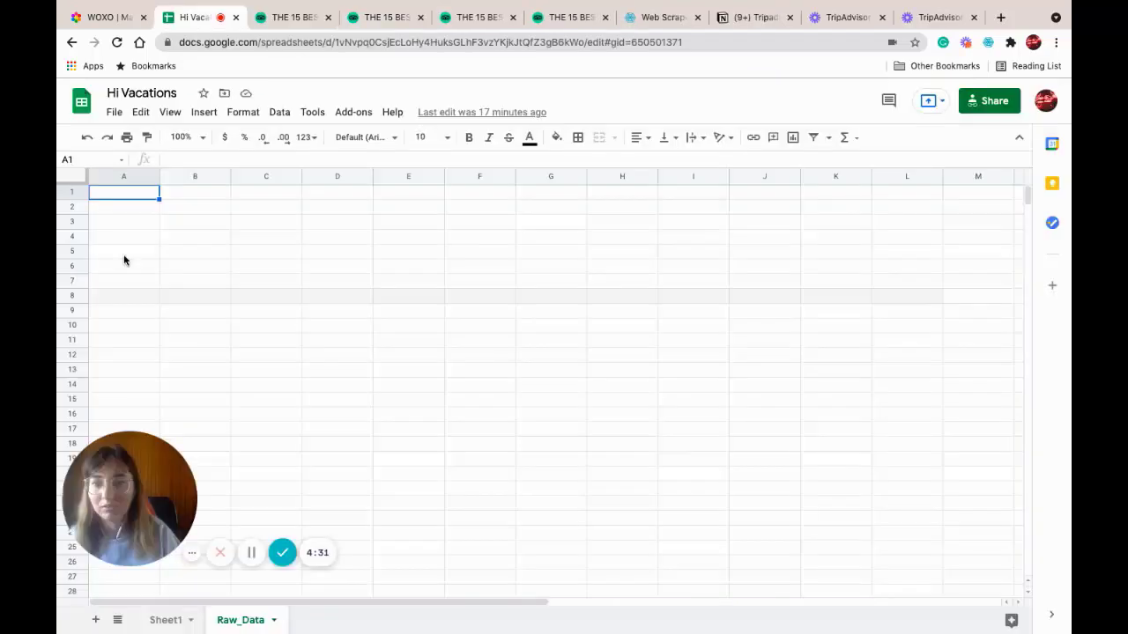
- Paste the scraped data into Raw_Data and set Sheet1 cell A2 to =Raw_Data!E2
key("ctrl+v")
left_click(195, 414)
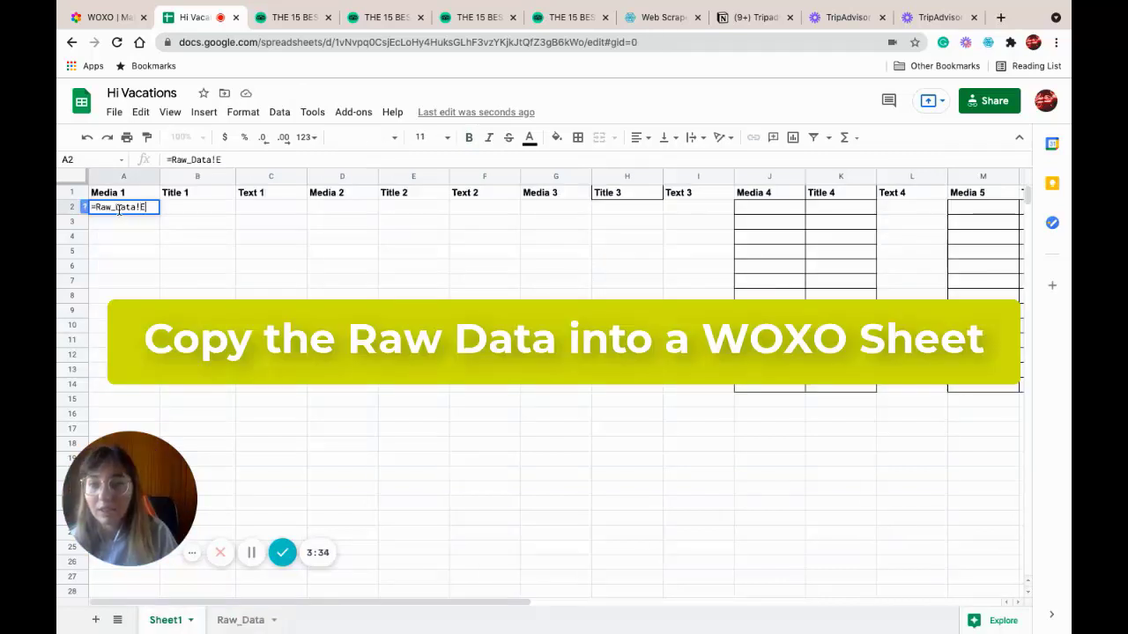
type("2")
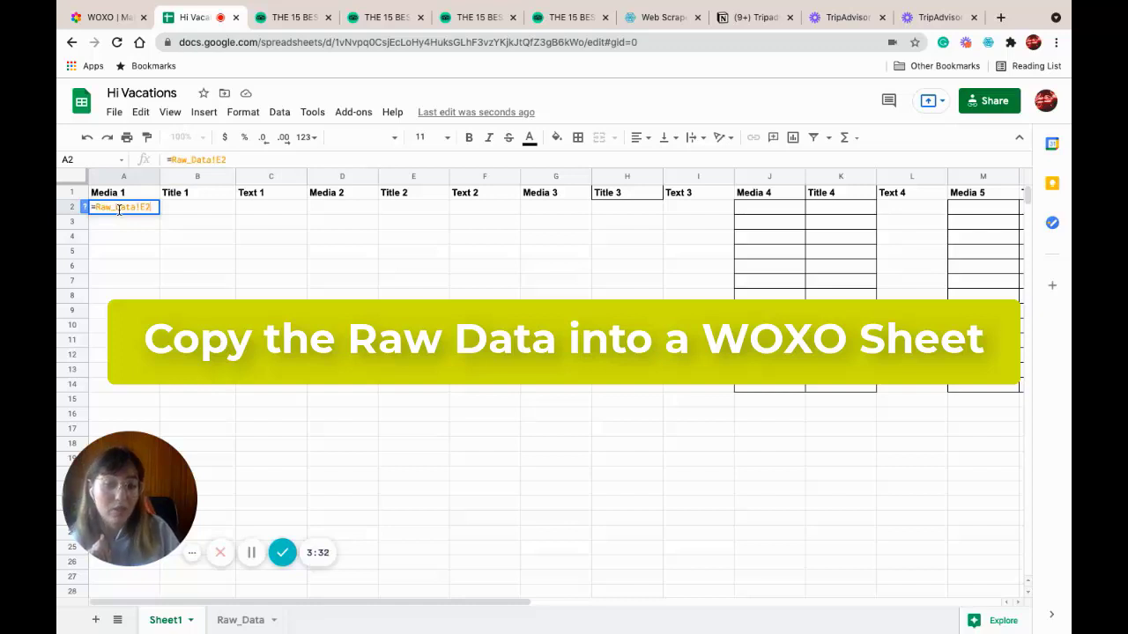
key("Return")
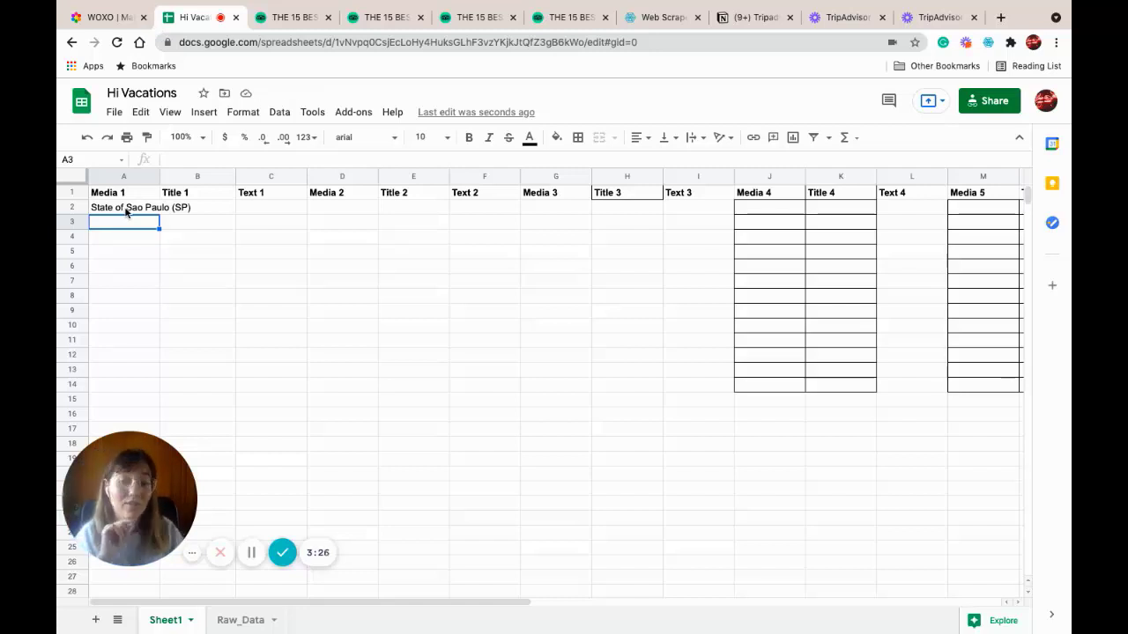
- Enter =CONCATENATE("Cool things to do in "; Raw_Data!E2) in cell B2
double_click(206, 208)
type("=CONCATENATE(\"C")
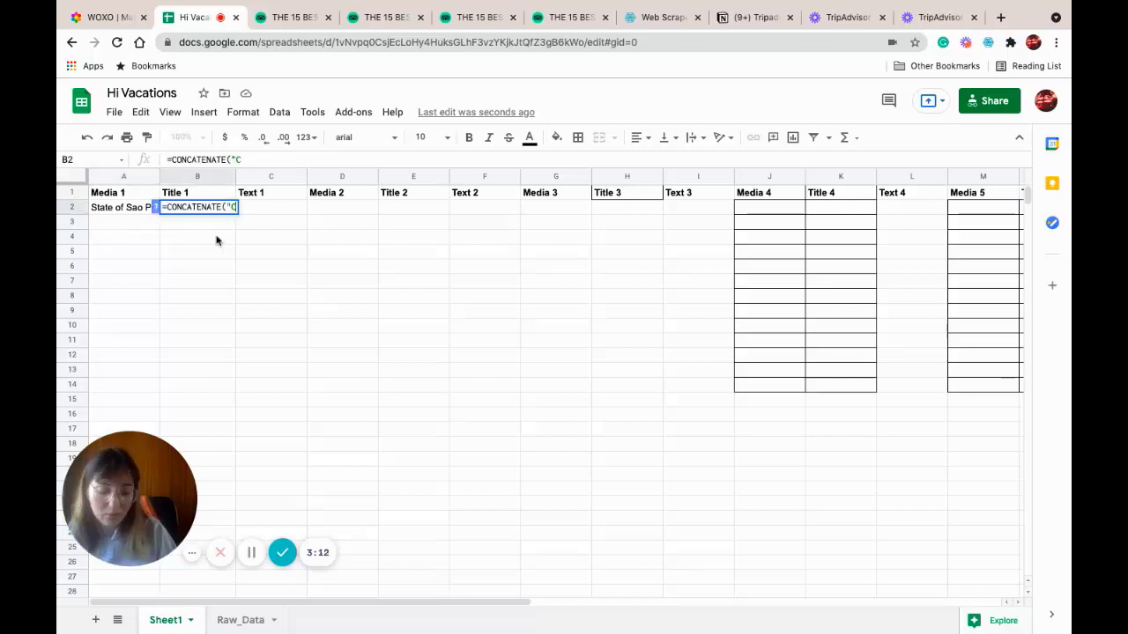
type("ool")
type("things to do")
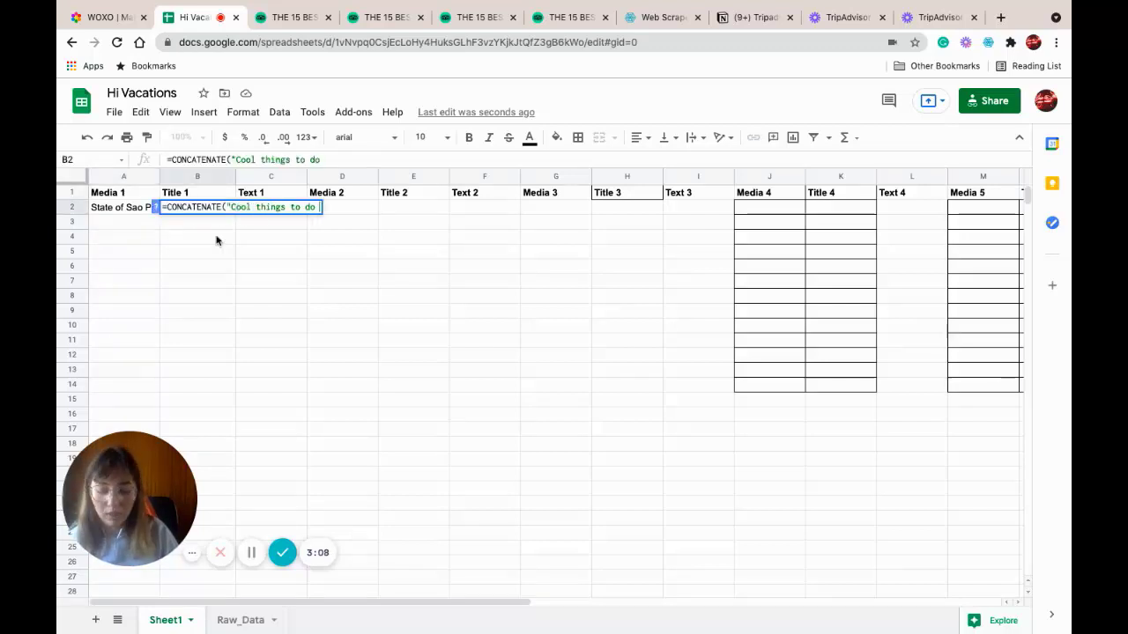
type(" in \"; Raw_Data!E2")
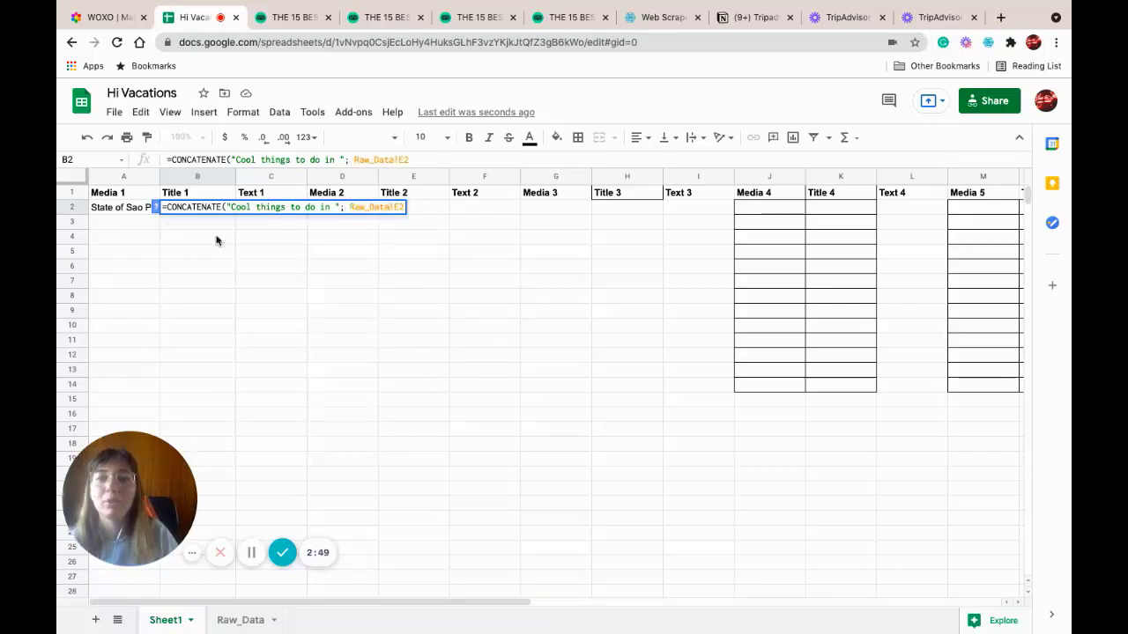
key("Return")
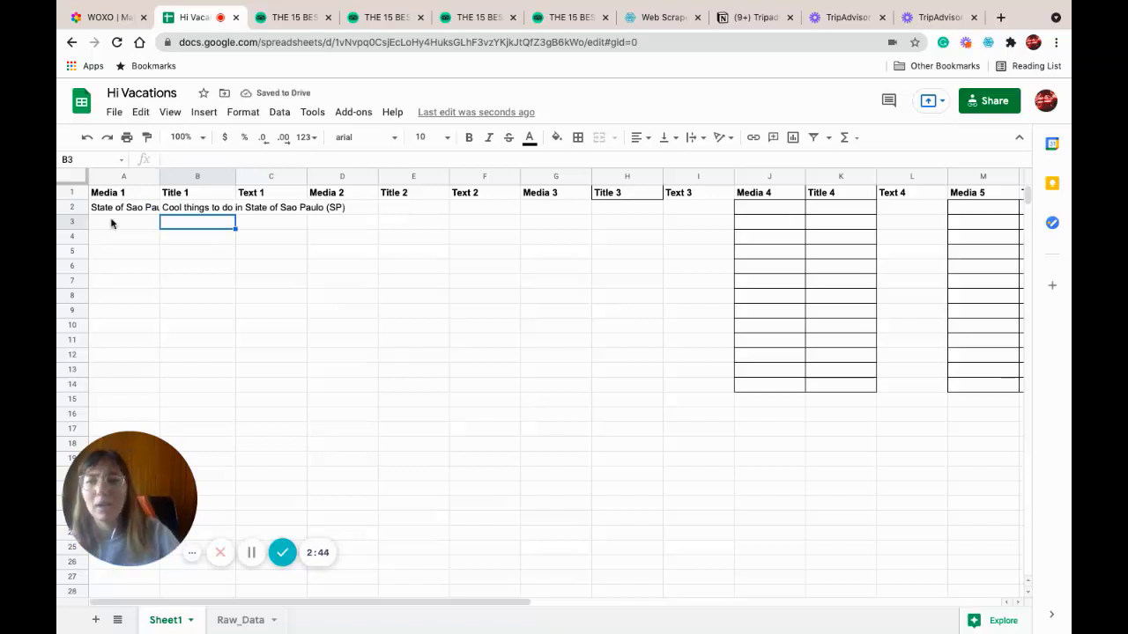
- Fill the A2:B2 place and title formulas down every row, and the text formula down to E12
left_click_drag(140, 208, 191, 209)
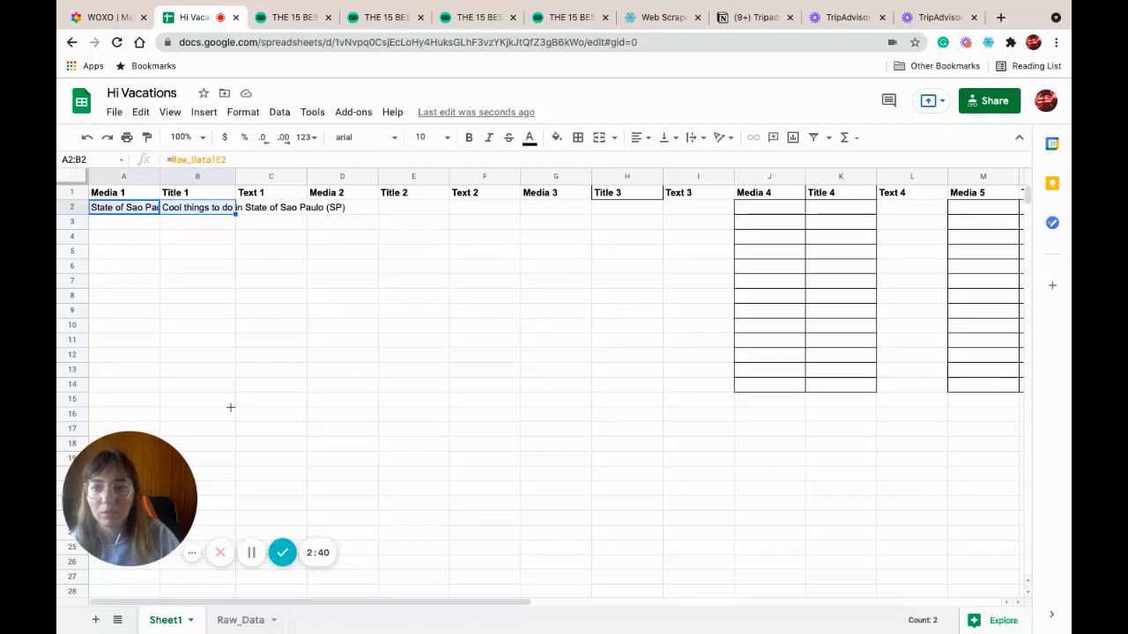
left_click_drag(231, 429, 256, 401)
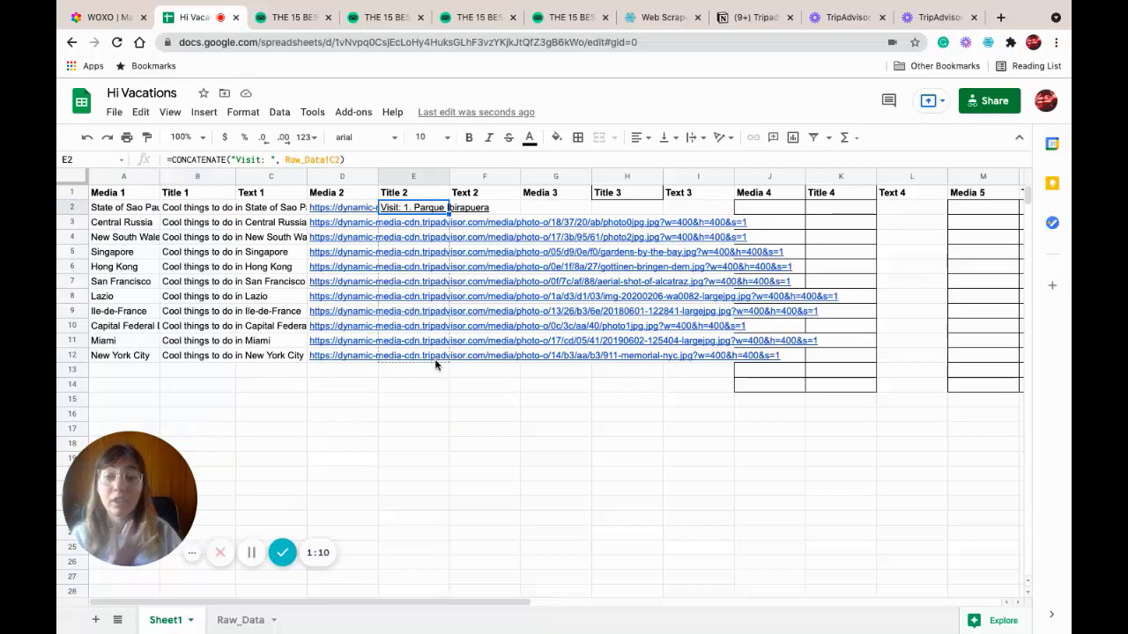
left_click_drag(436, 364, 435, 364)
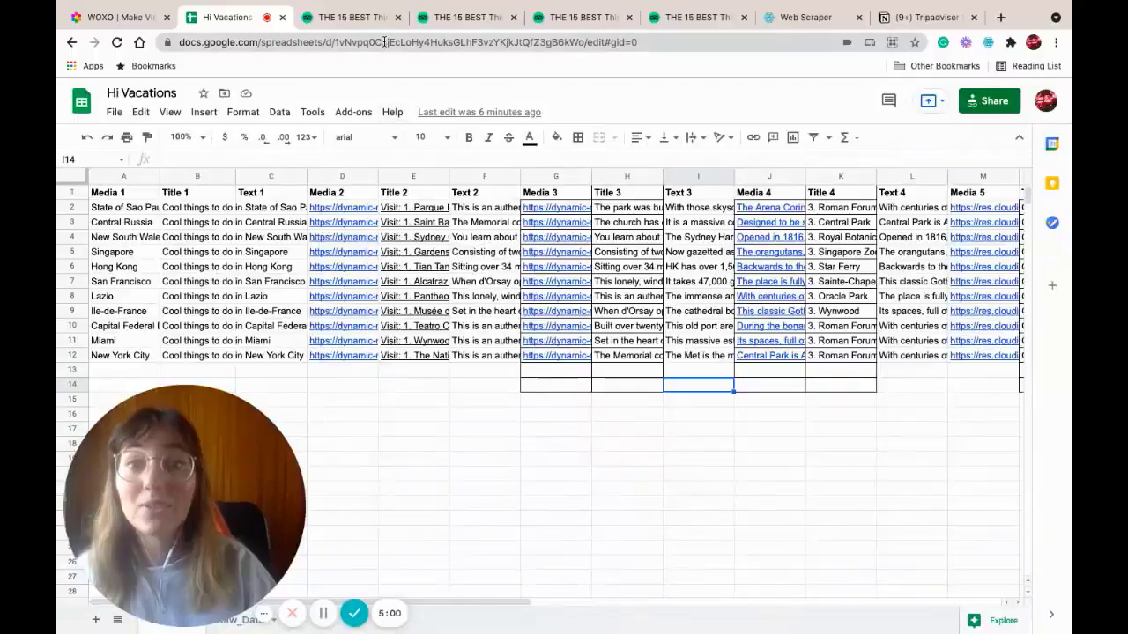
- Copy the spreadsheet's web address from the address bar
right_click(385, 42)
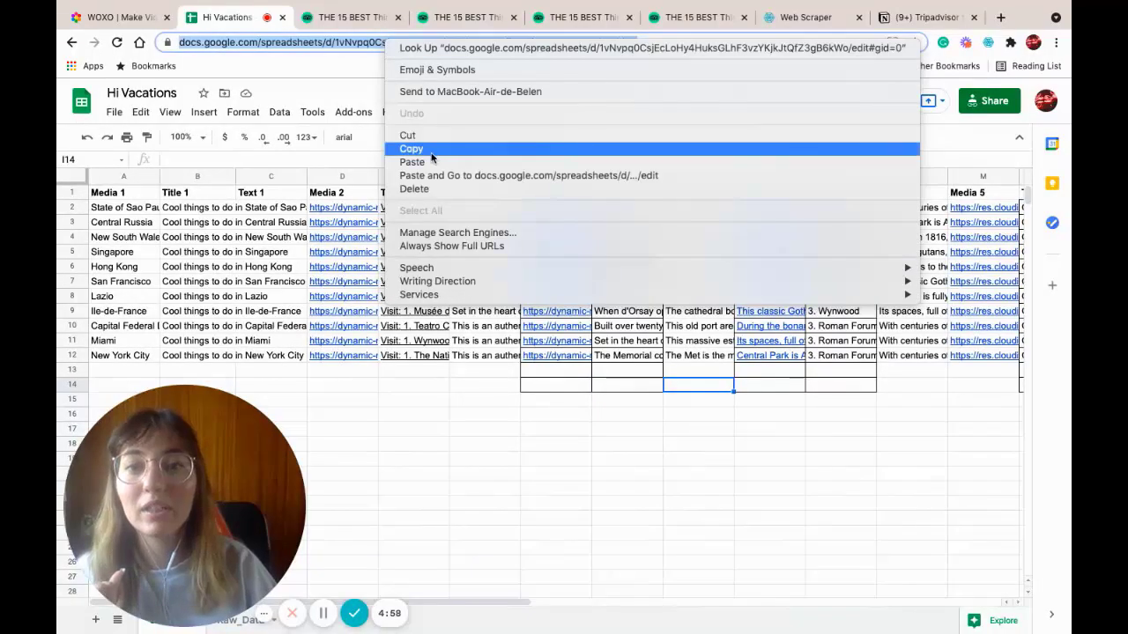
left_click(410, 149)
left_click(138, 25)
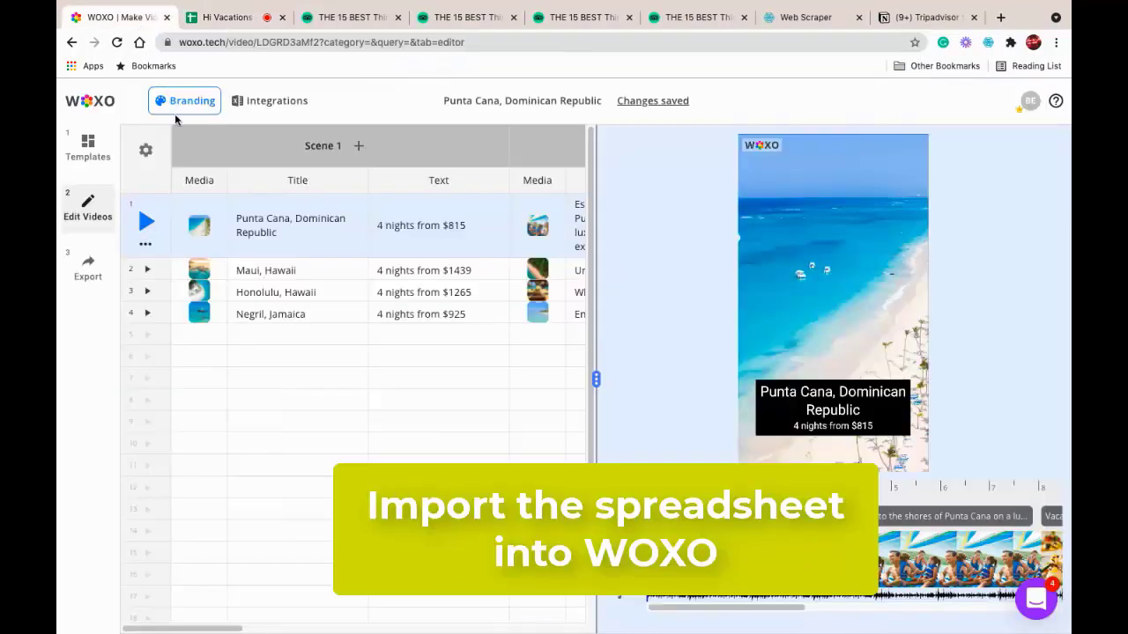
- Pull the Google Sheet's ten rows into WOXO, rename the project TripAdvisor, and go to Export
left_click(282, 101)
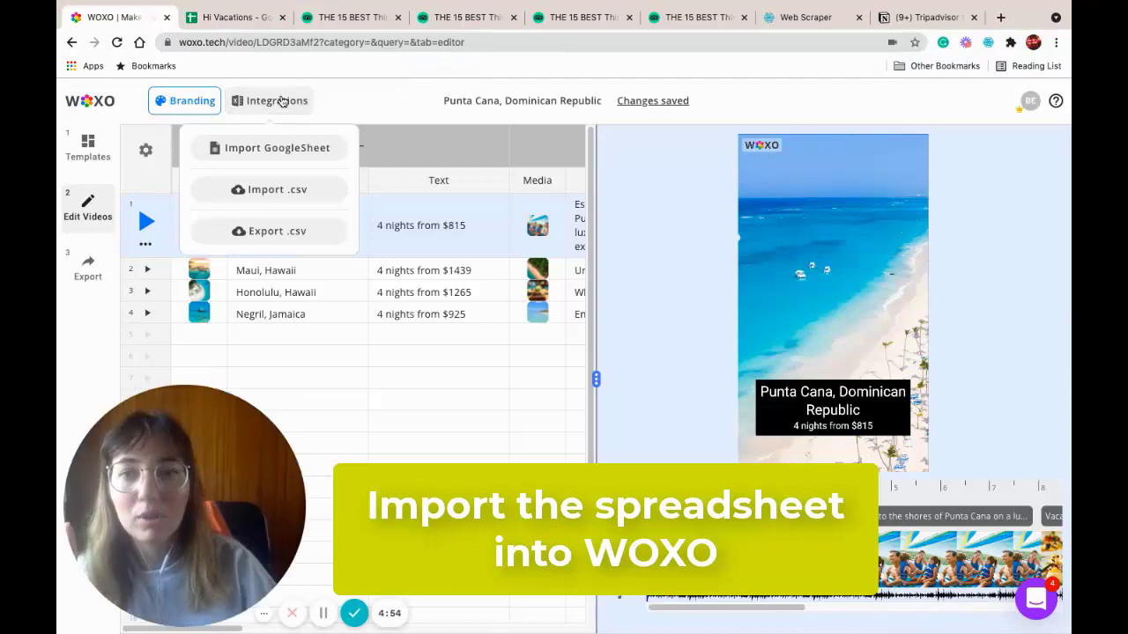
left_click(277, 150)
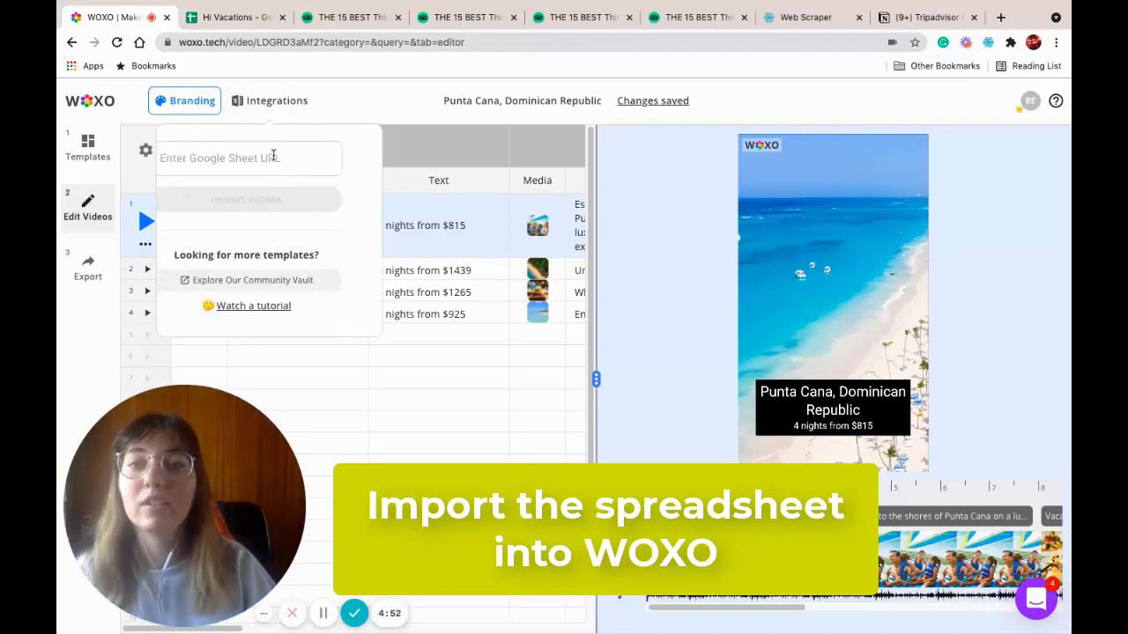
right_click(253, 161)
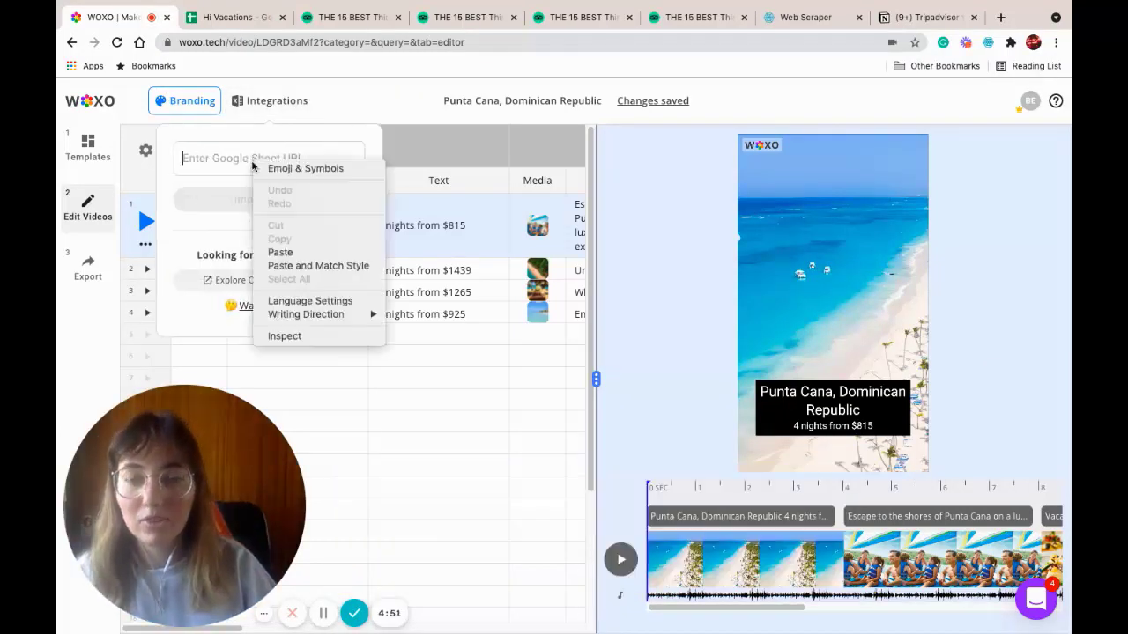
left_click(282, 253)
left_click(343, 162)
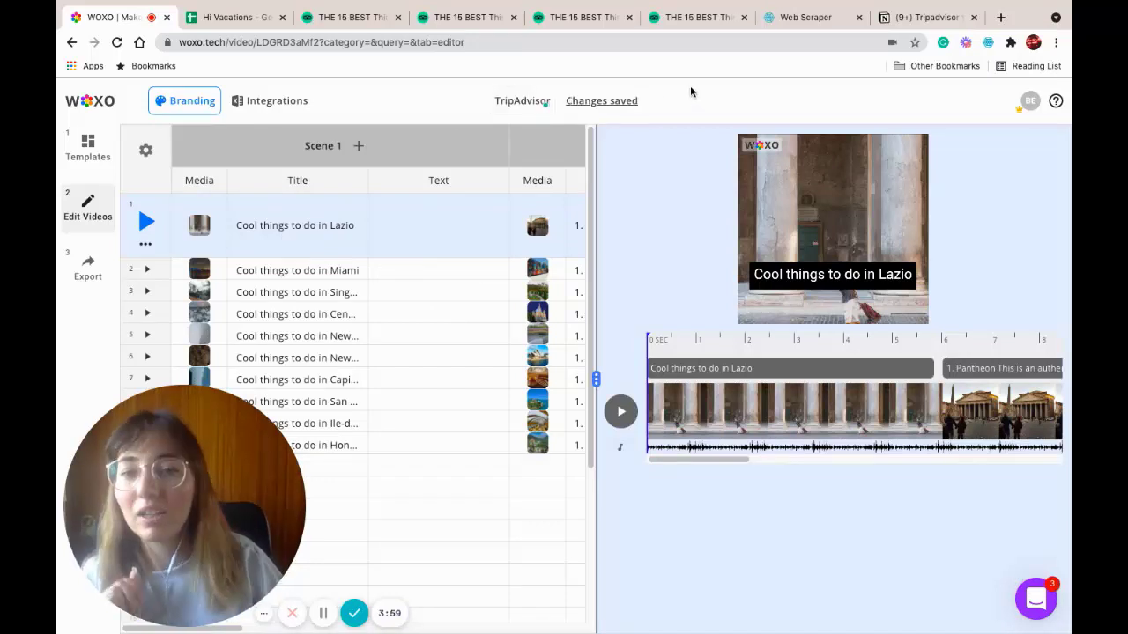
left_click(690, 87)
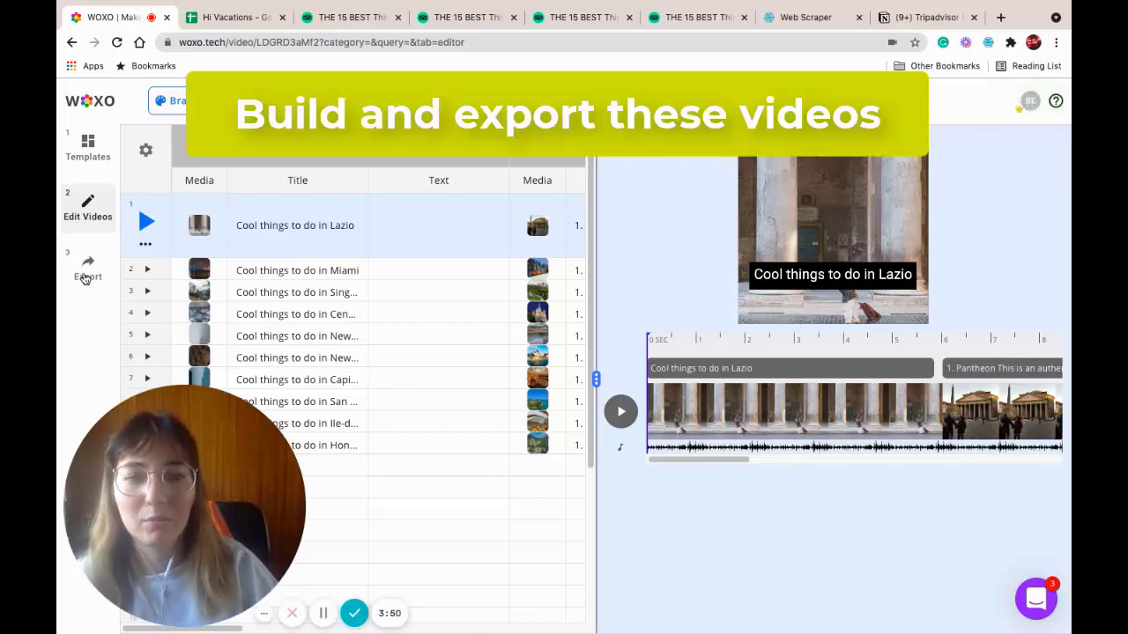
left_click(88, 268)
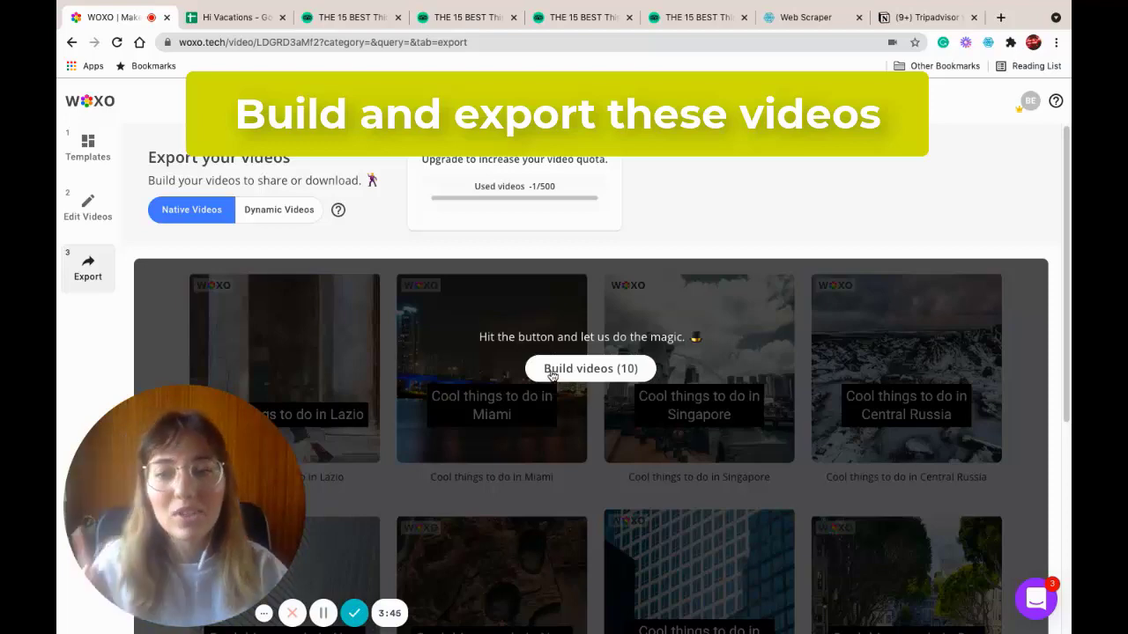
- Build all ten videos, then preview the Capital Federal District video card
left_click(550, 369)
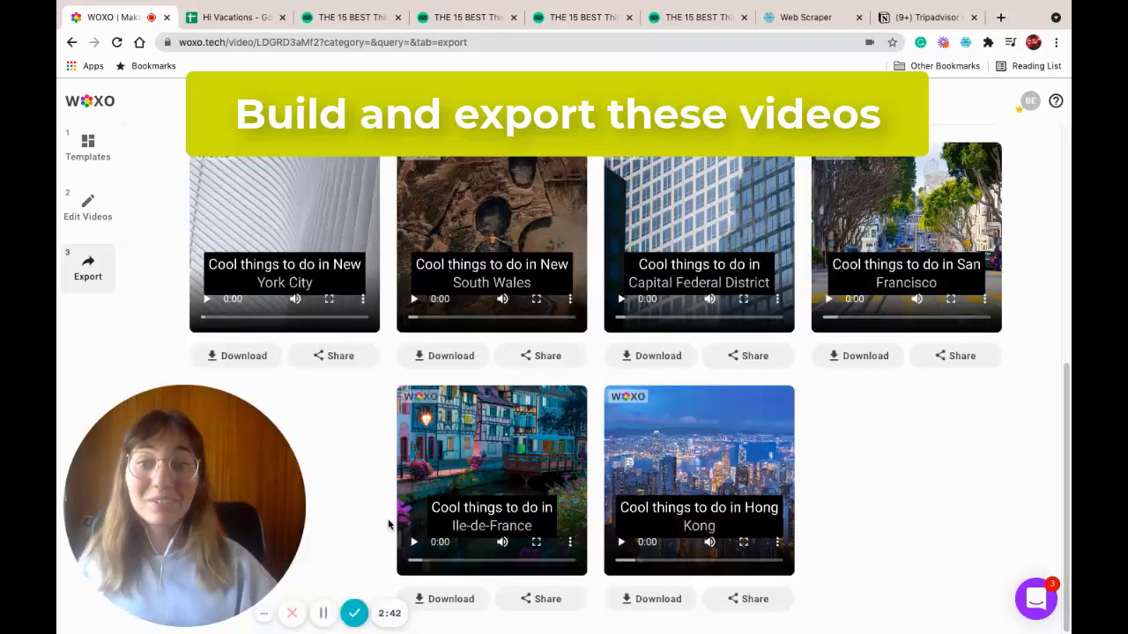
scroll(393, 523, "up", 3)
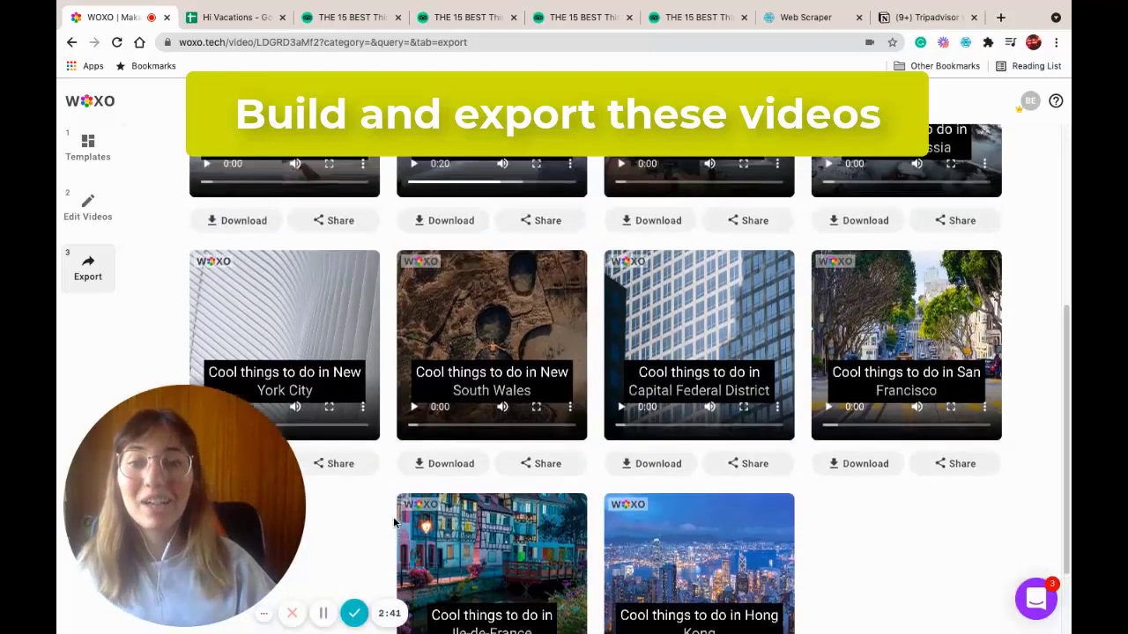
scroll(394, 524, "up", 4)
scroll(394, 525, "down", 2)
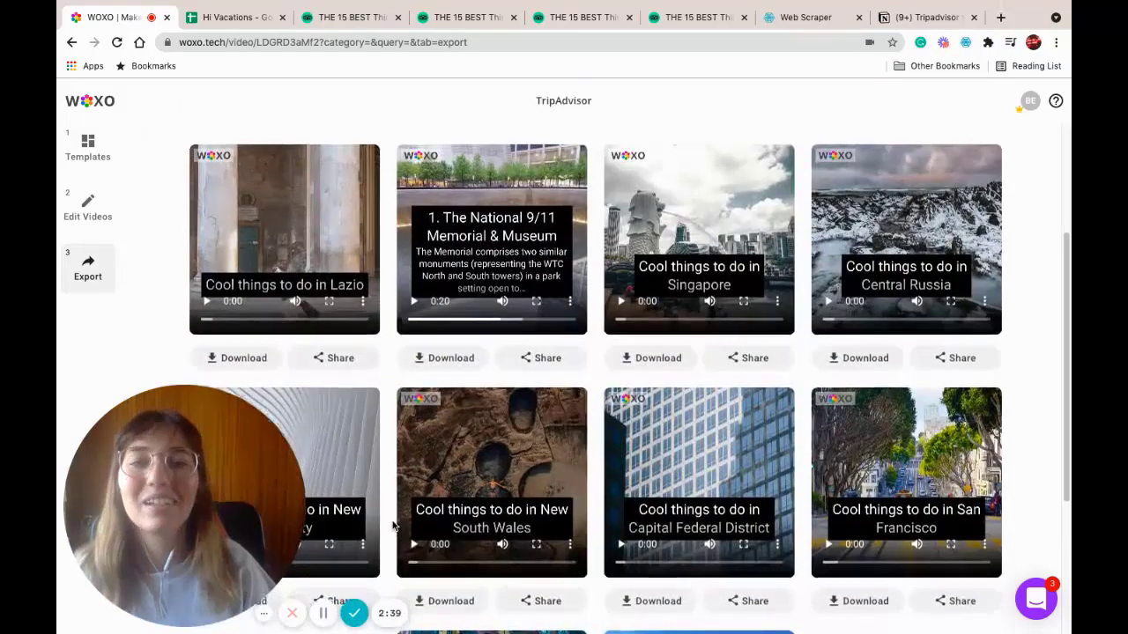
scroll(394, 525, "up", 1)
scroll(572, 440, "down", 3)
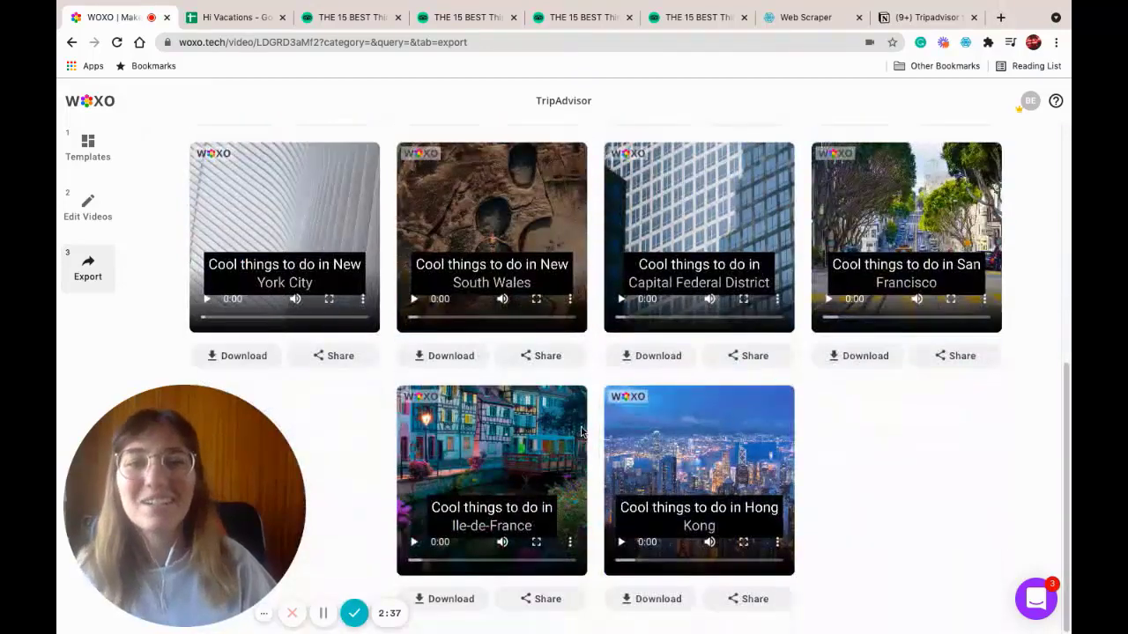
left_click(621, 300)
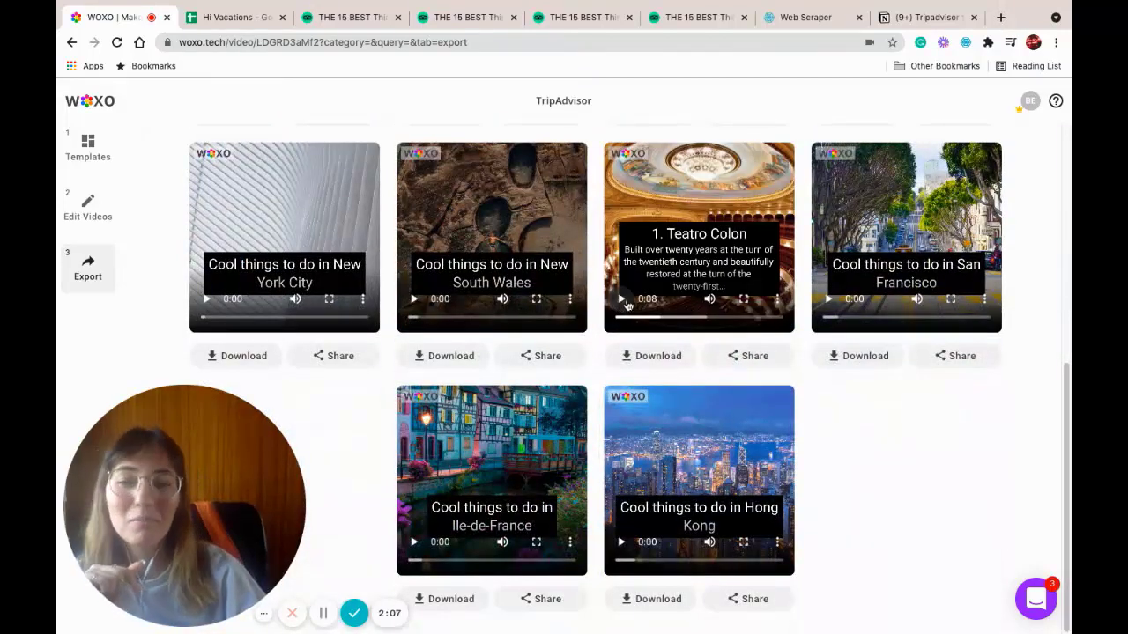
scroll(628, 304, "up", 5)
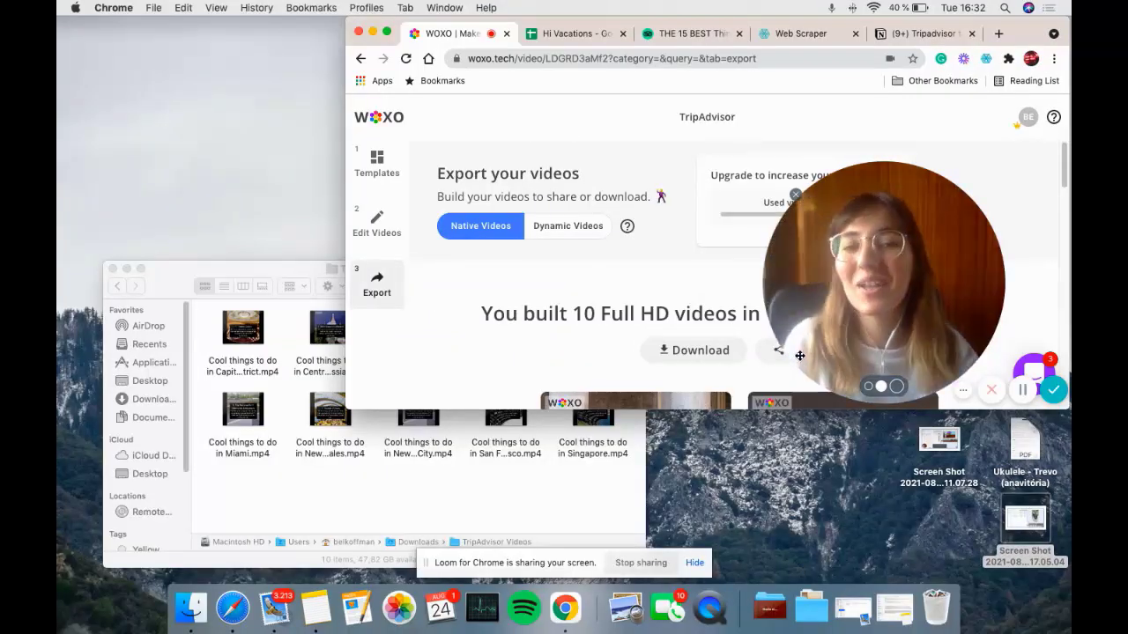
- Open 'Cool things to do in Lazio.mp4' from the TripAdvisor Videos folder in QuickTime and play it
left_click(173, 280)
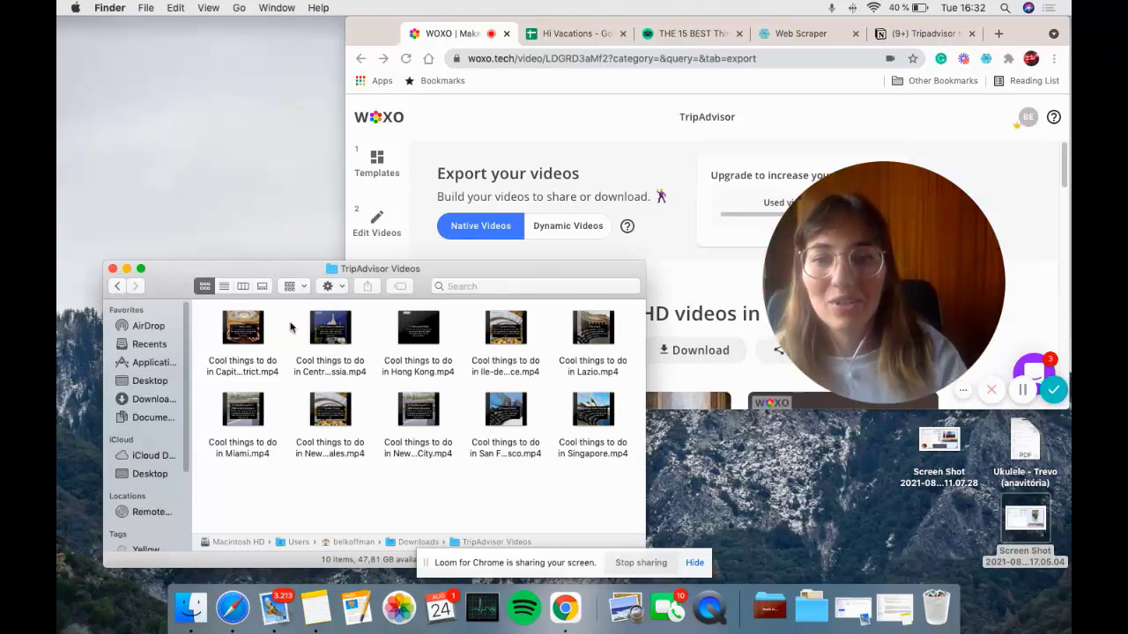
double_click(591, 324)
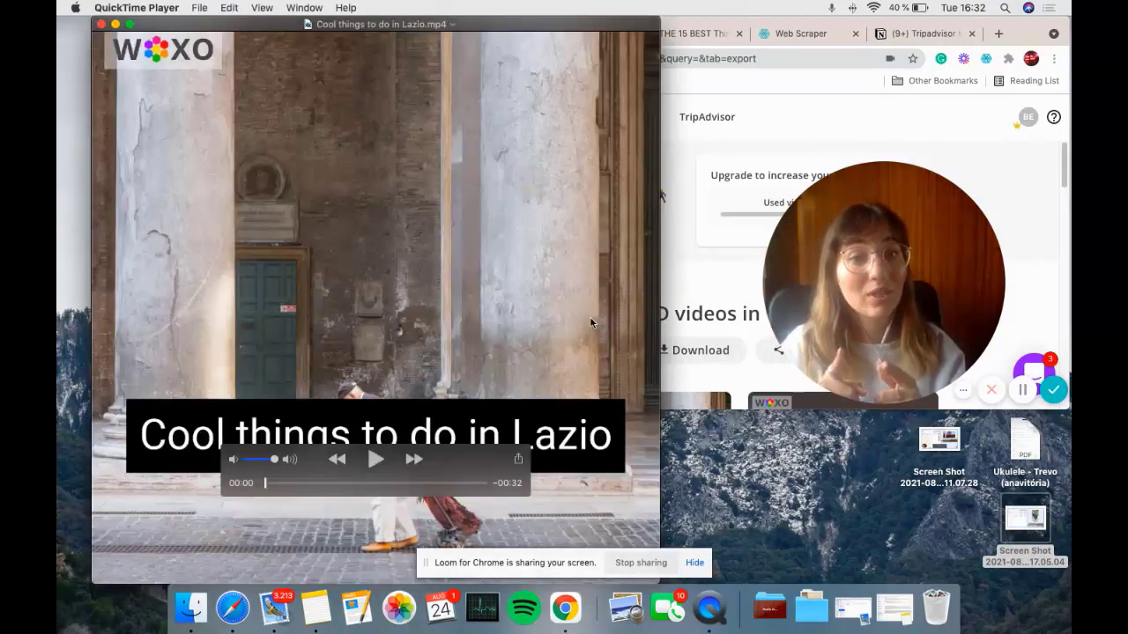
key("space")
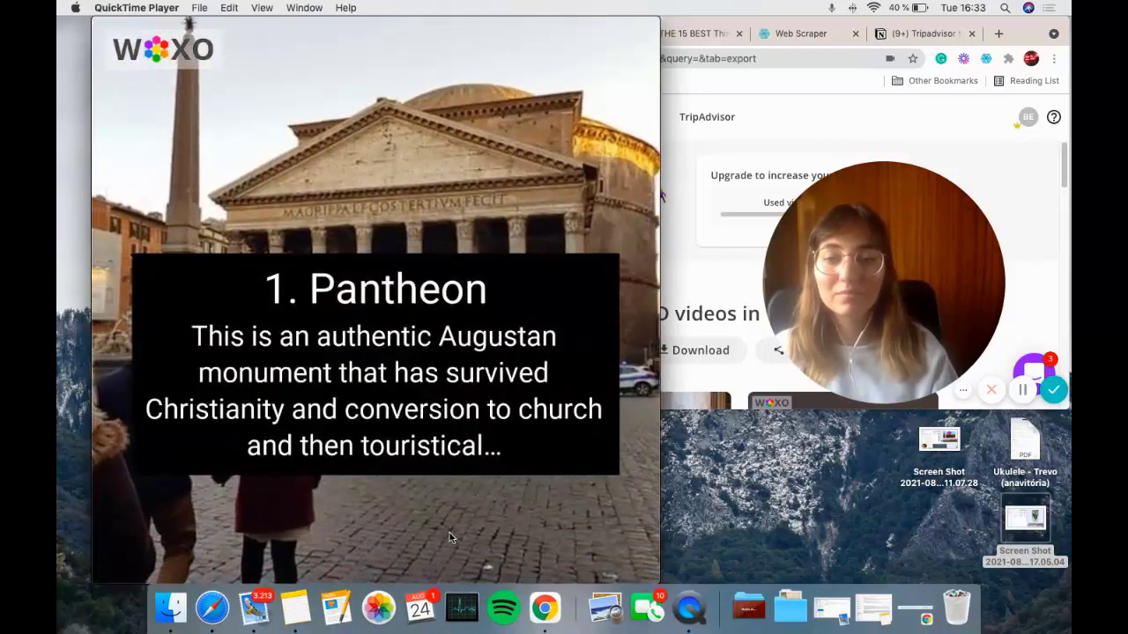